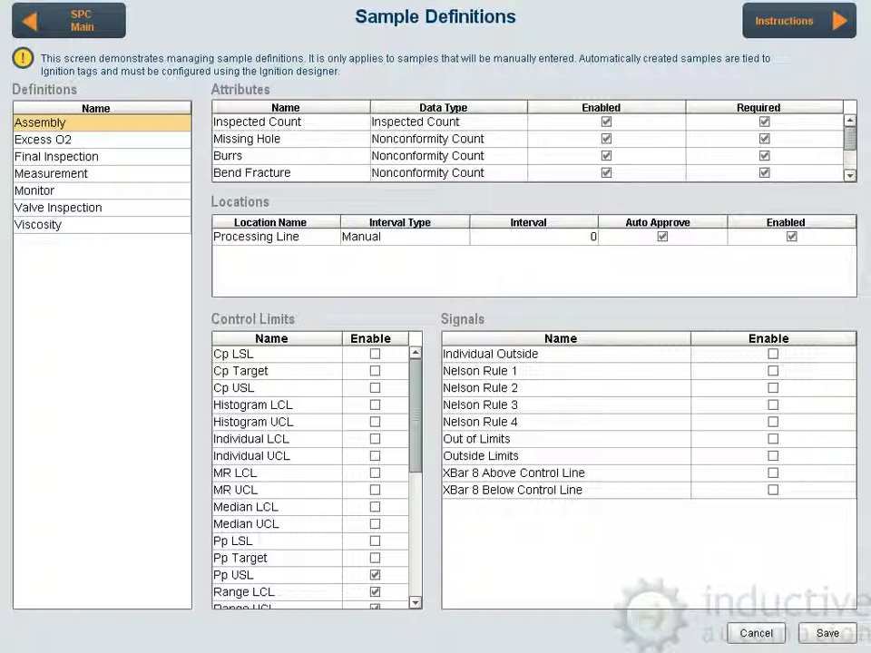
Add a sample definition named Temp with a measurement count of 2 and auto approve enabled
click(38, 224)
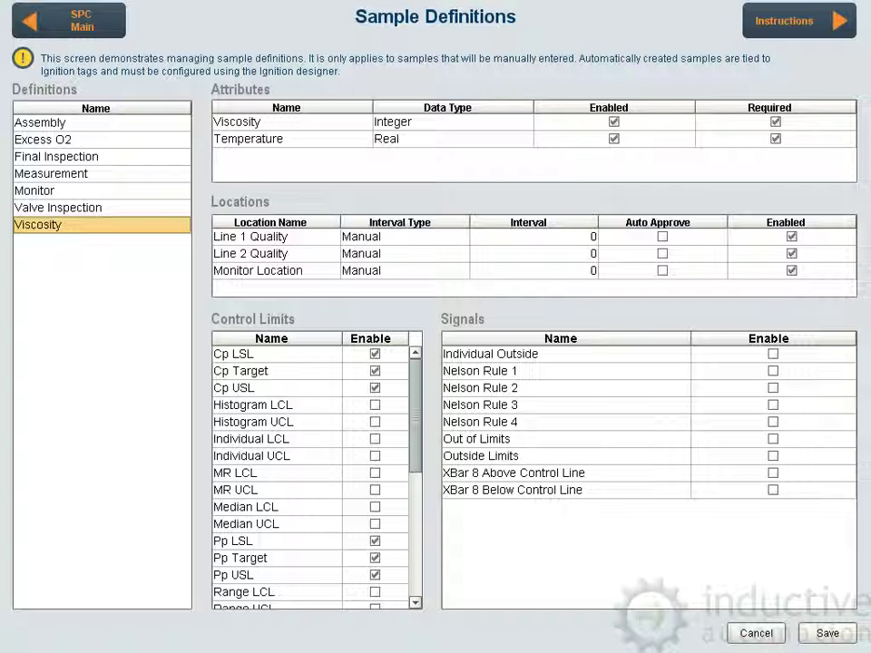
right_click(92, 271)
click(123, 278)
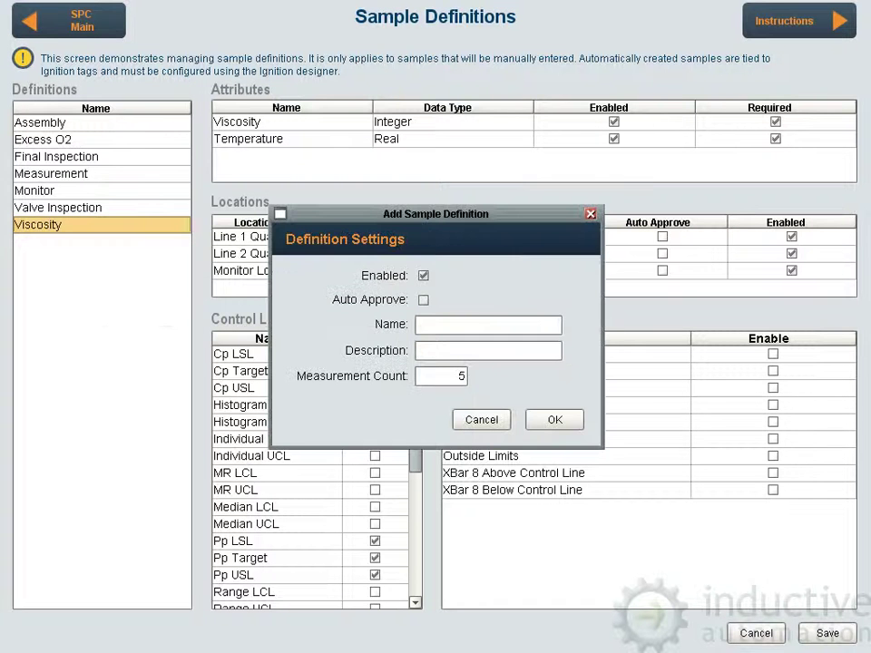
click(429, 325)
text(T)
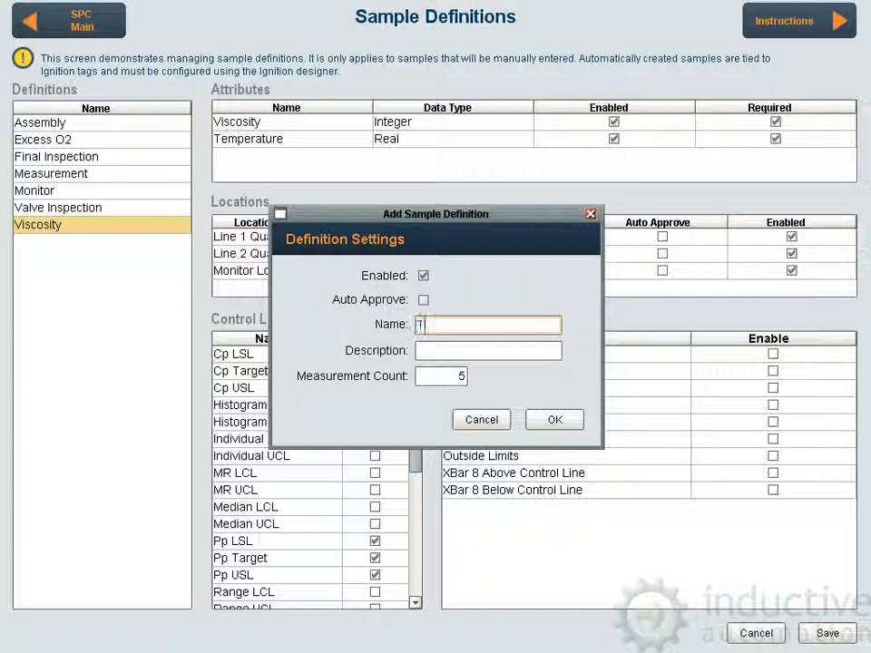
text(emp)
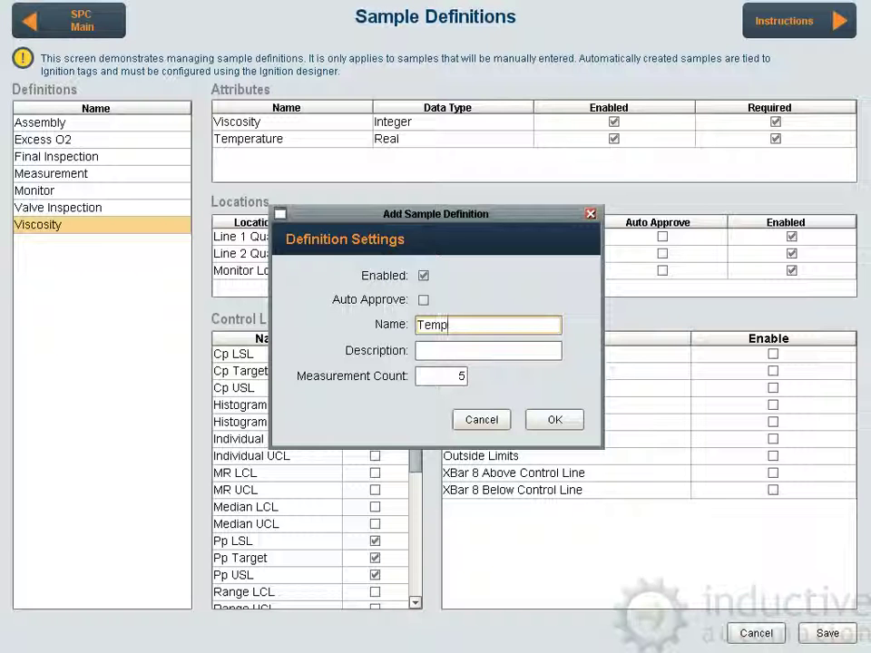
key(Tab)
key(Tab)
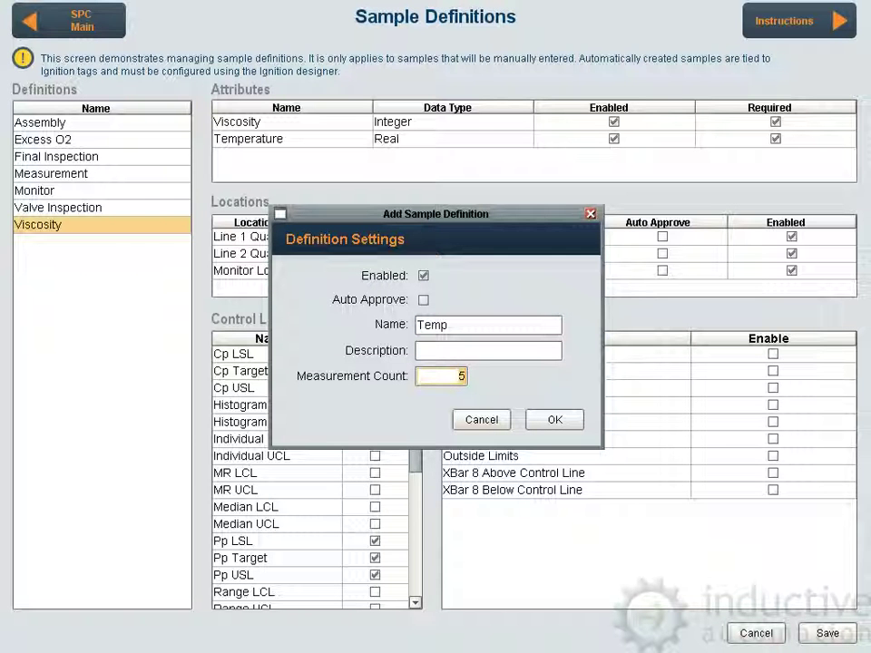
text(2)
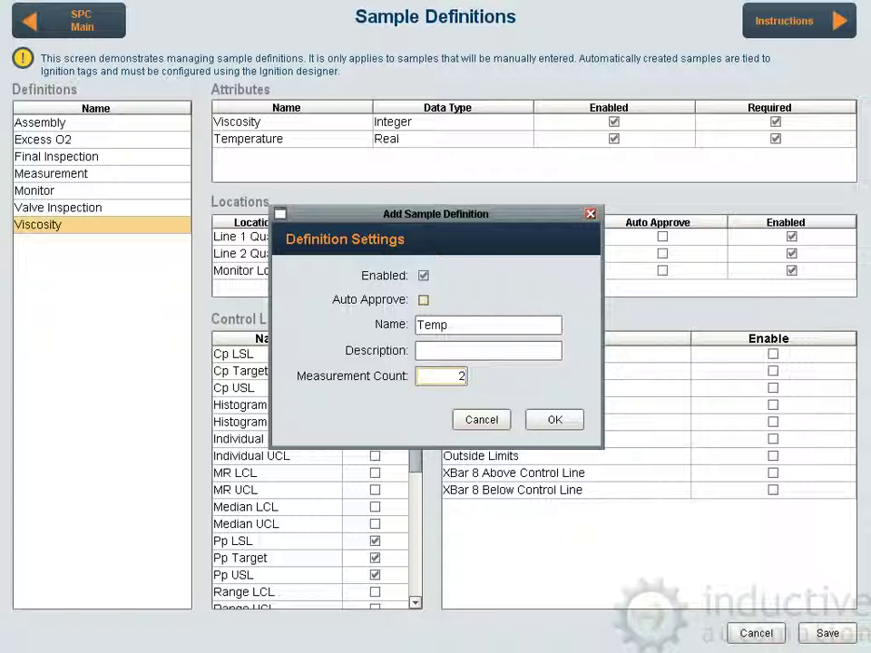
click(423, 299)
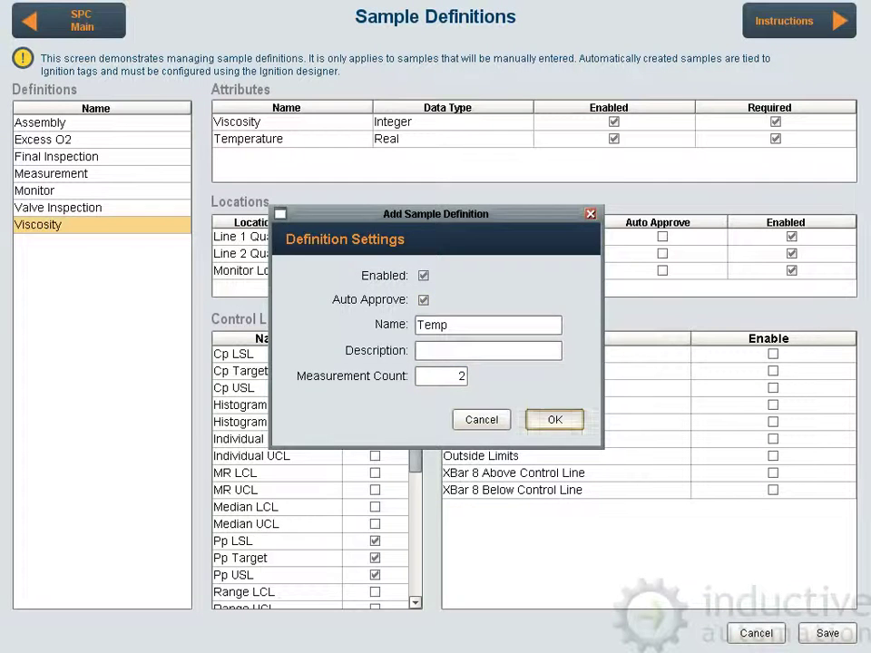
click(554, 420)
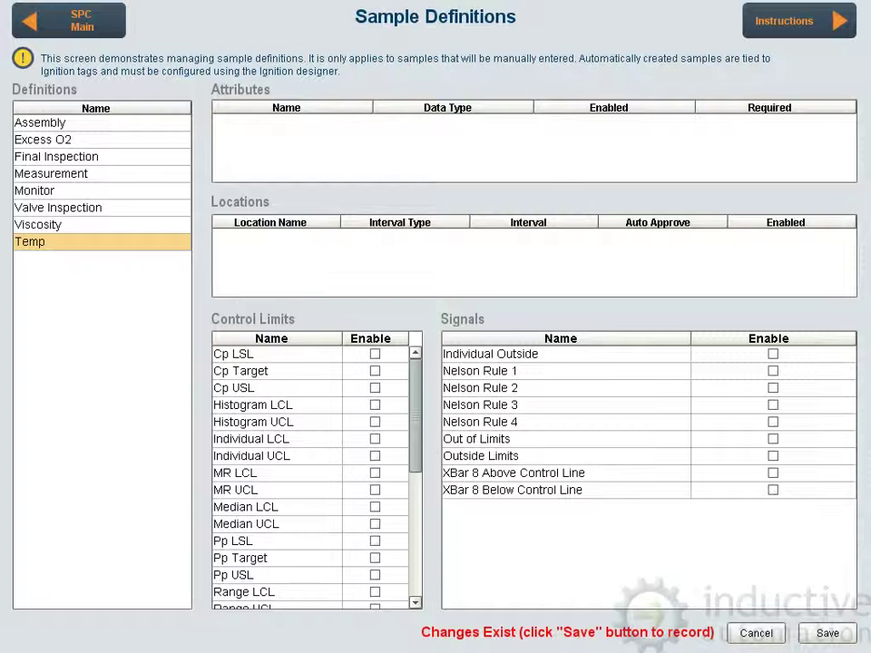
Add a required attribute named Temperature to the Temp definition, with datatype Real and format ###.#
right_click(238, 149)
click(283, 158)
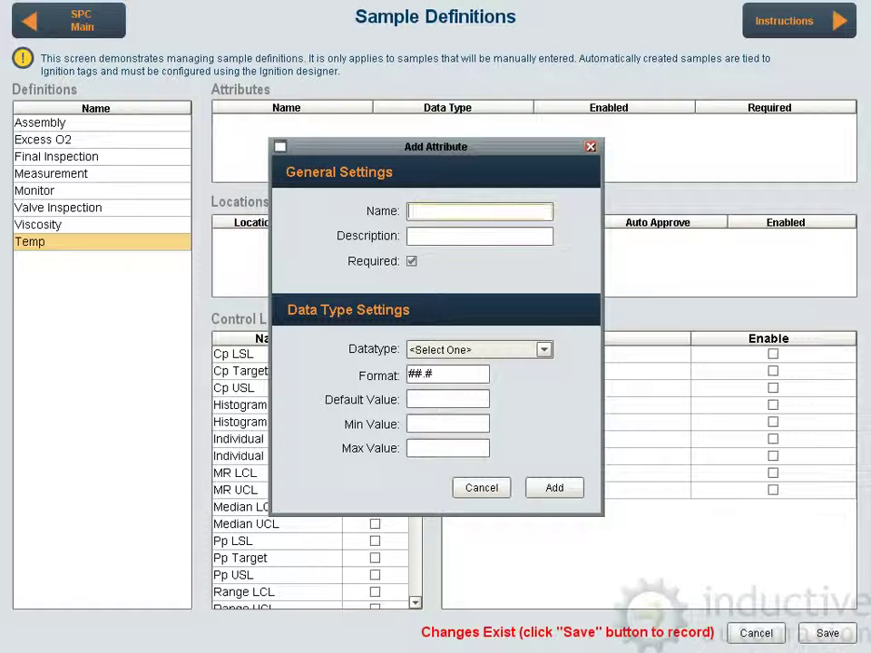
text(Temperature)
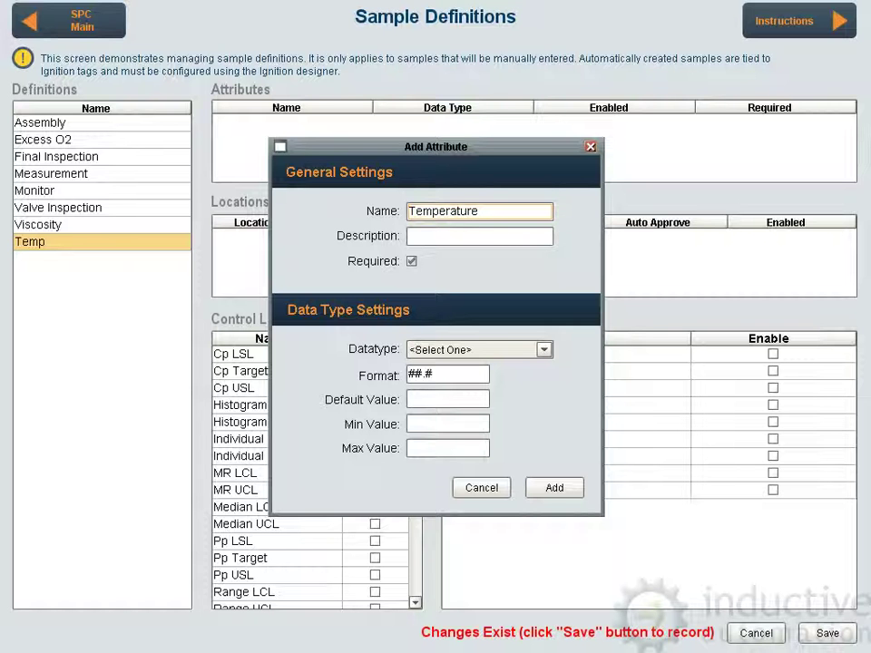
click(544, 349)
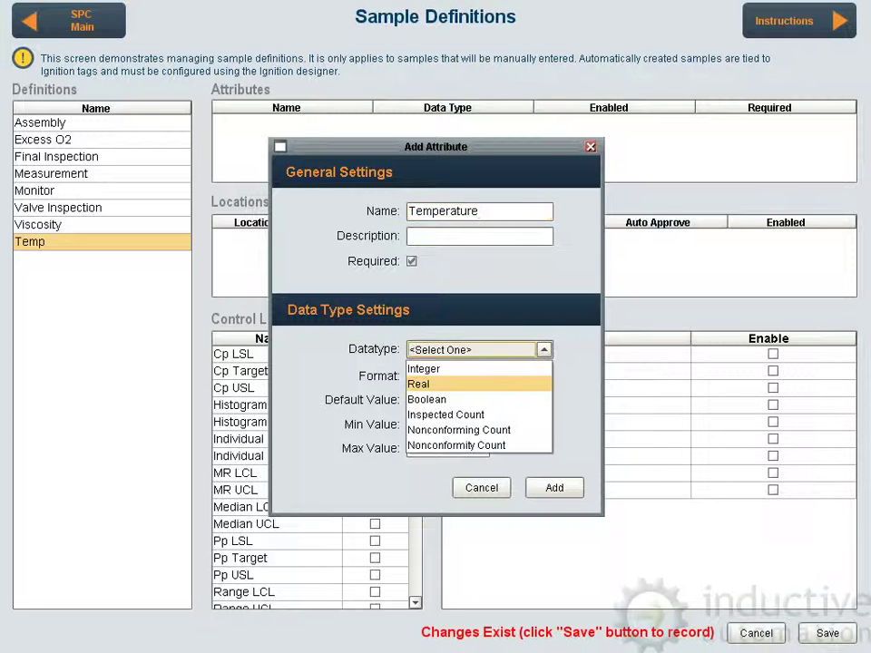
click(427, 384)
key(Tab)
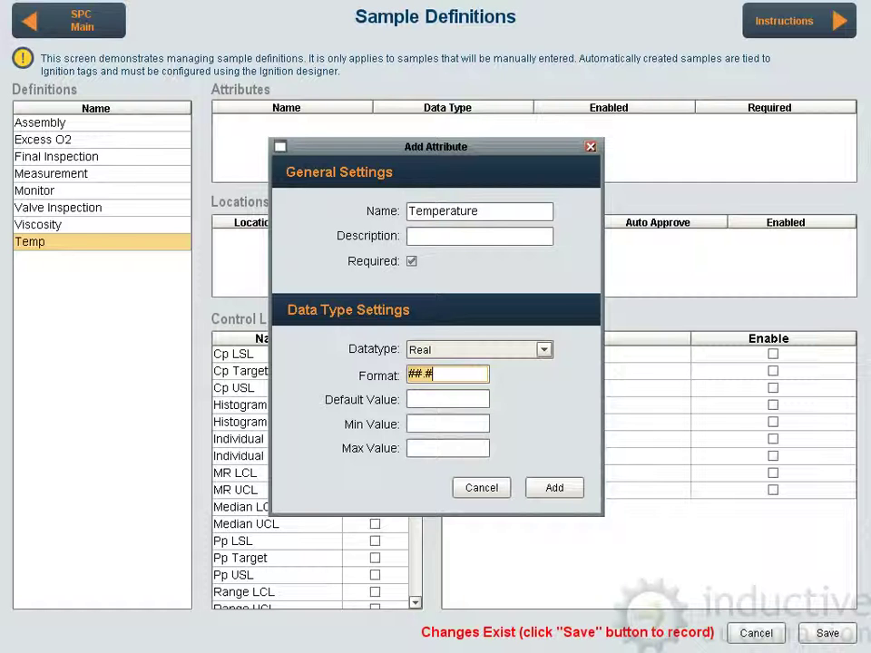
click(416, 375)
text(#)
key(Tab)
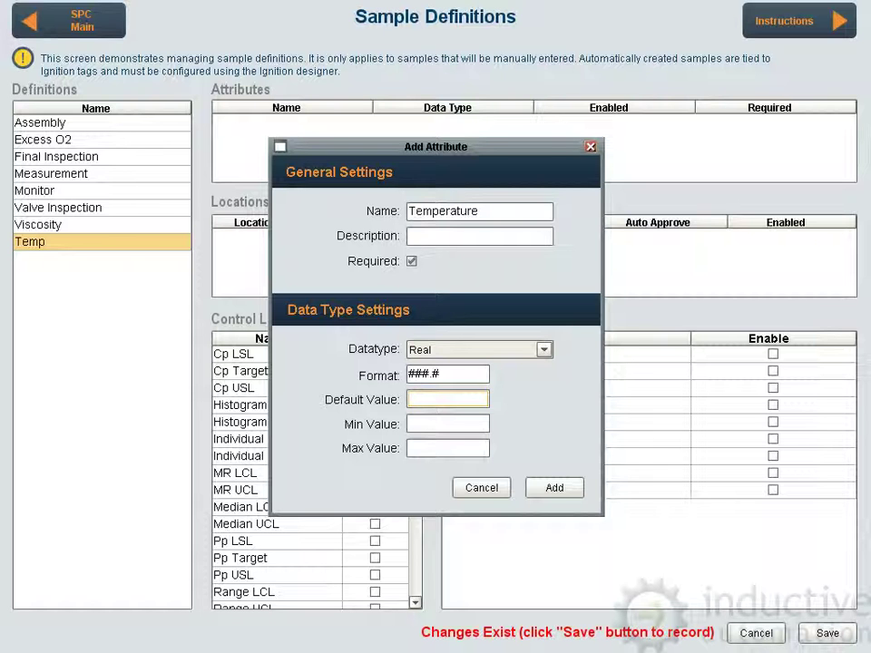
click(413, 424)
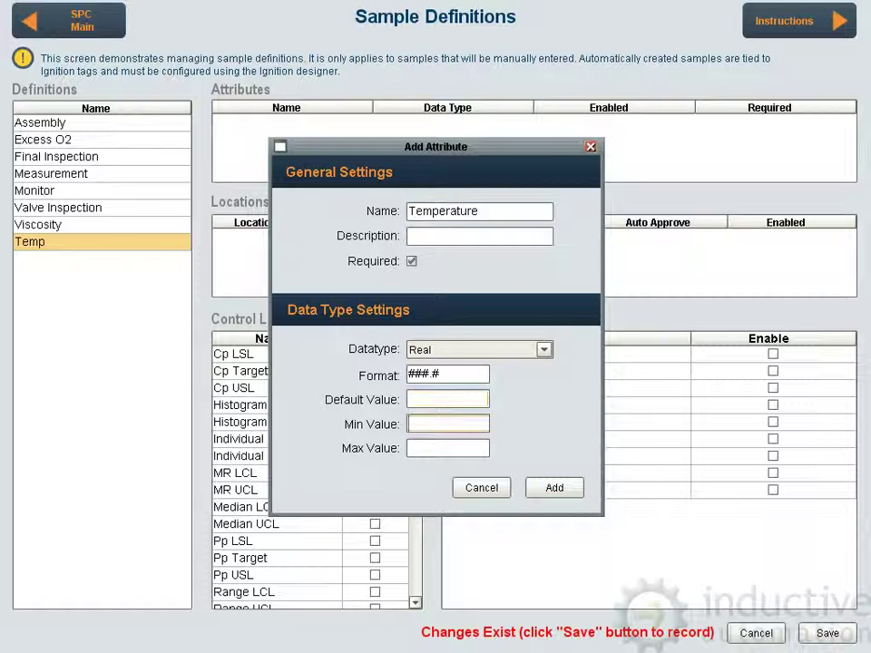
click(413, 447)
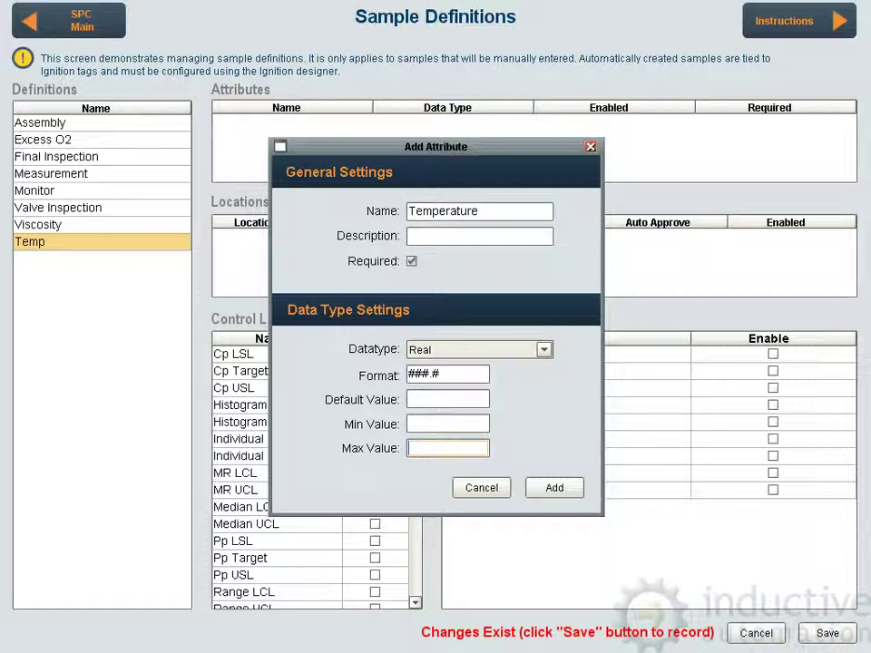
click(555, 487)
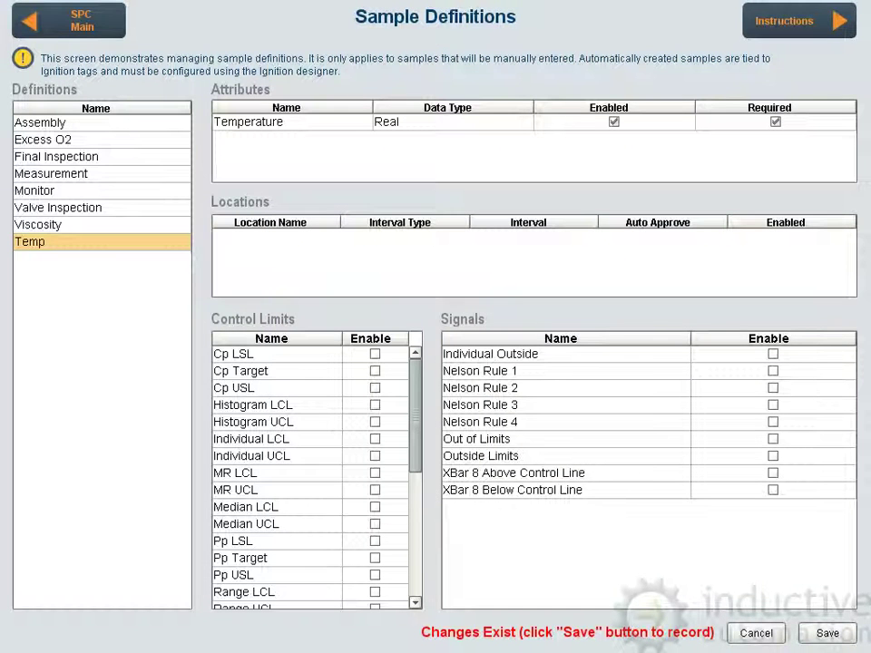
Add the Processing Line location to the Temp definition, keeping the Manual interval type and auto approval
right_click(374, 256)
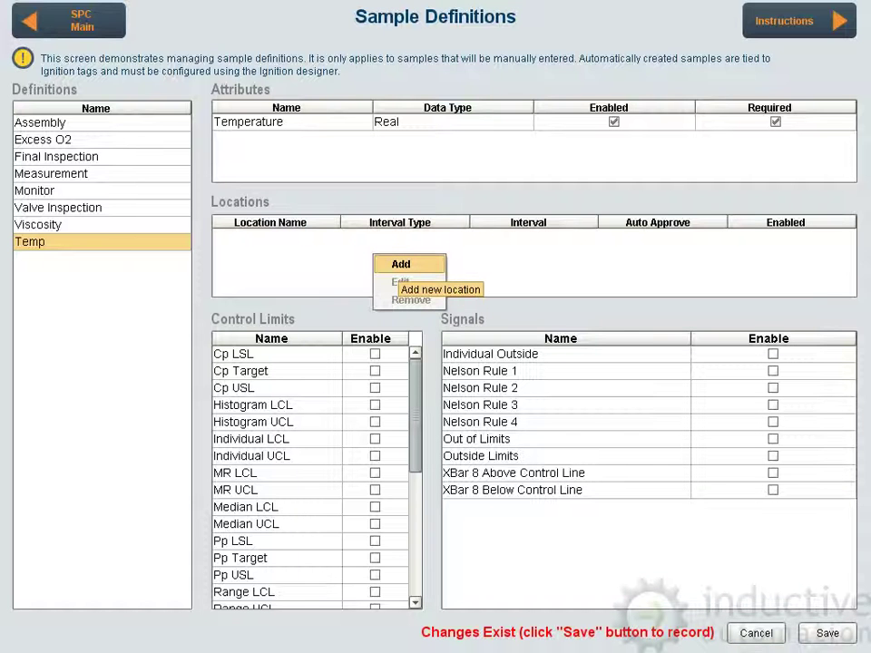
click(400, 265)
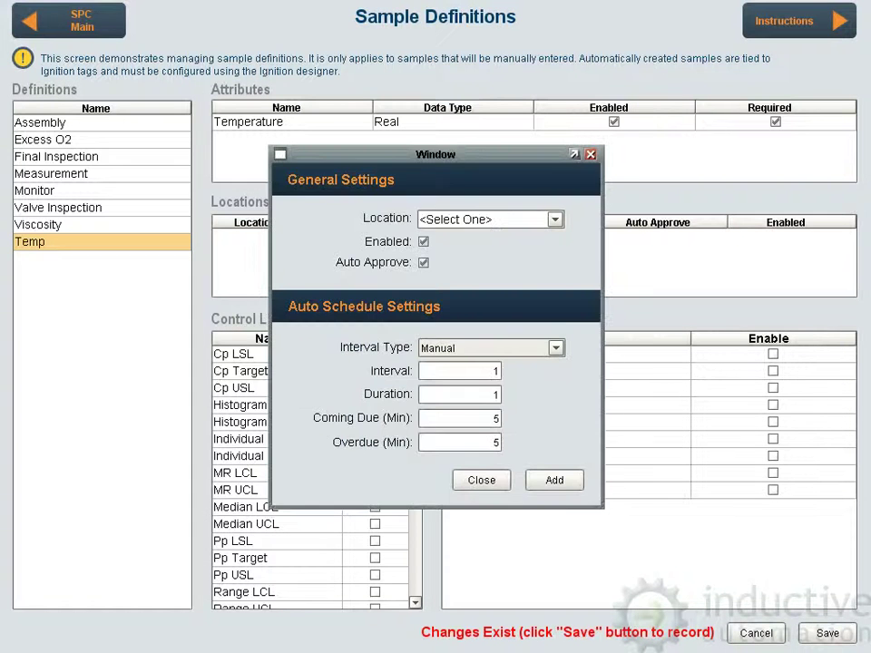
click(554, 219)
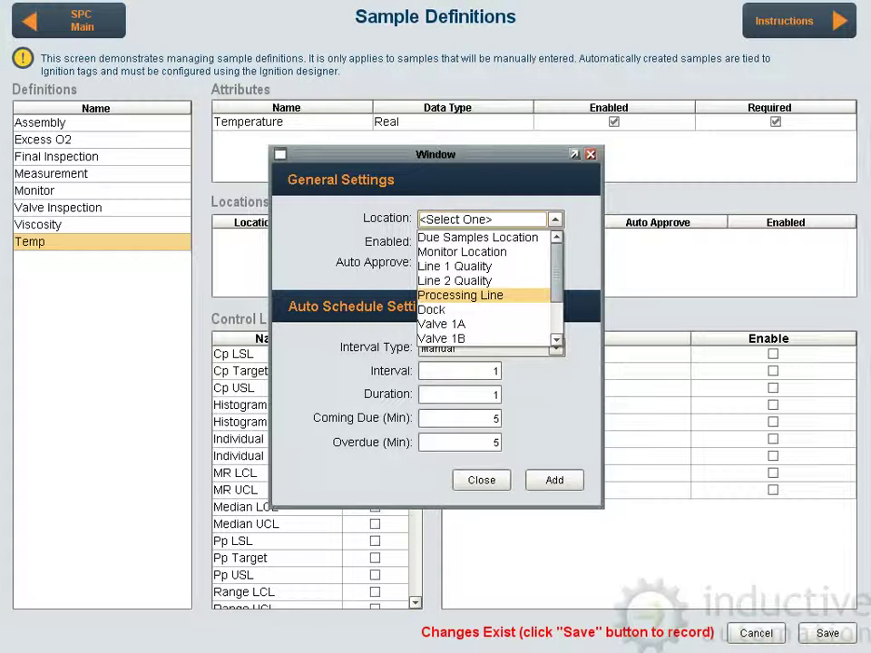
click(481, 295)
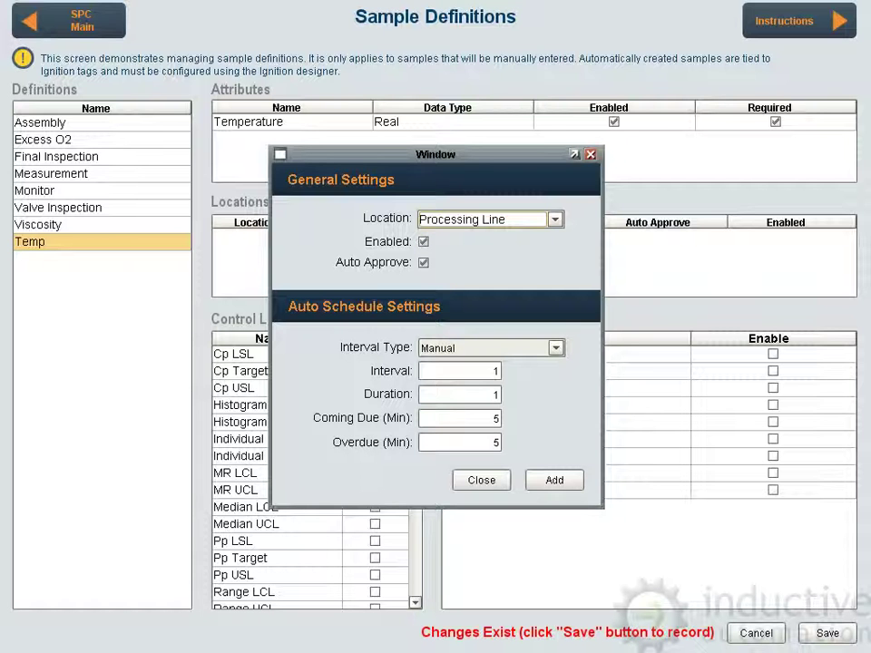
click(556, 347)
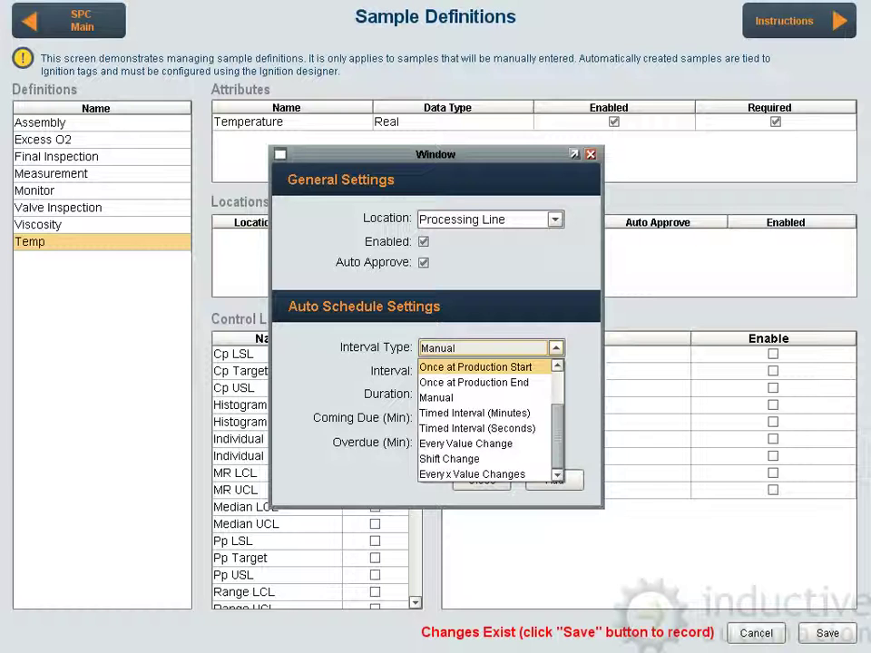
key(Escape)
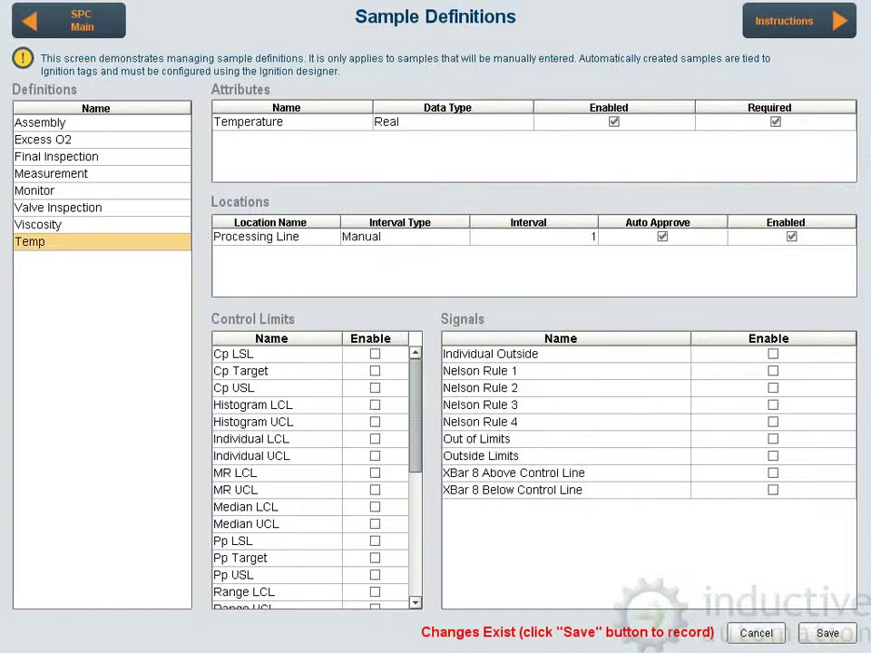
Enable the XBar LCL and XBar UCL control limits and the Nelson Rule 3 signal for Temp, and save the changes
scroll(309, 472, down, 1)
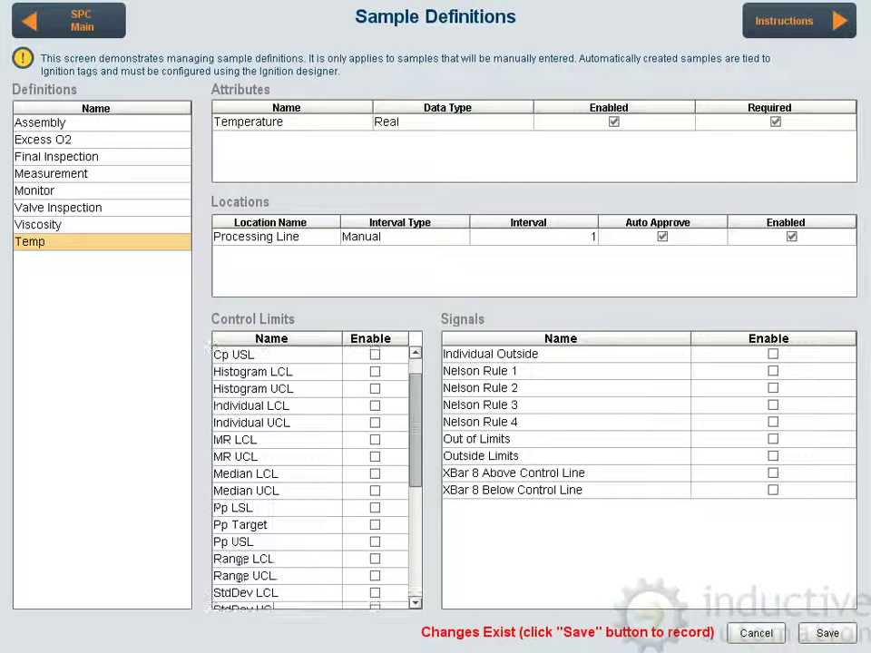
scroll(309, 472, down, 1)
scroll(309, 472, down, 4)
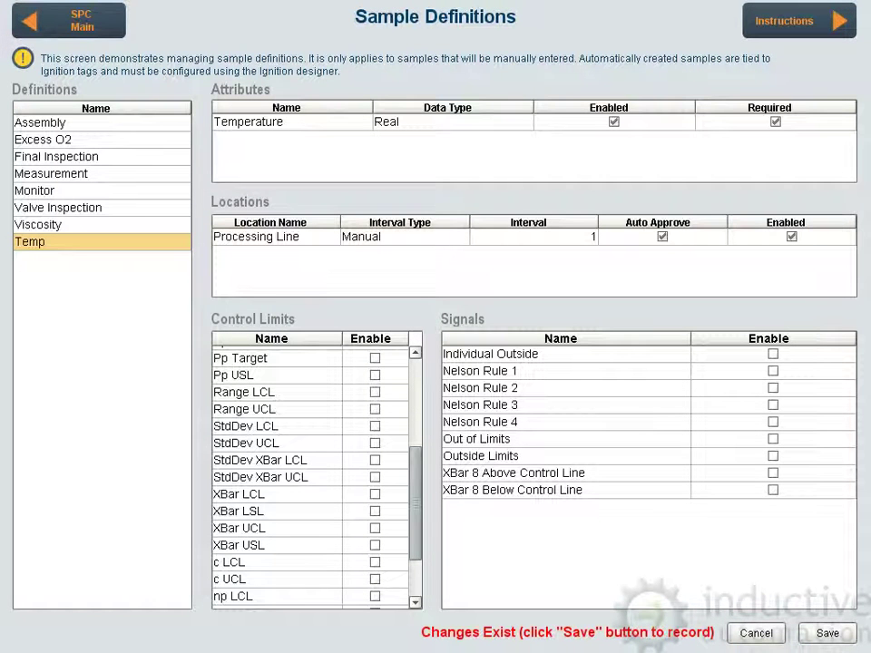
click(375, 494)
click(374, 529)
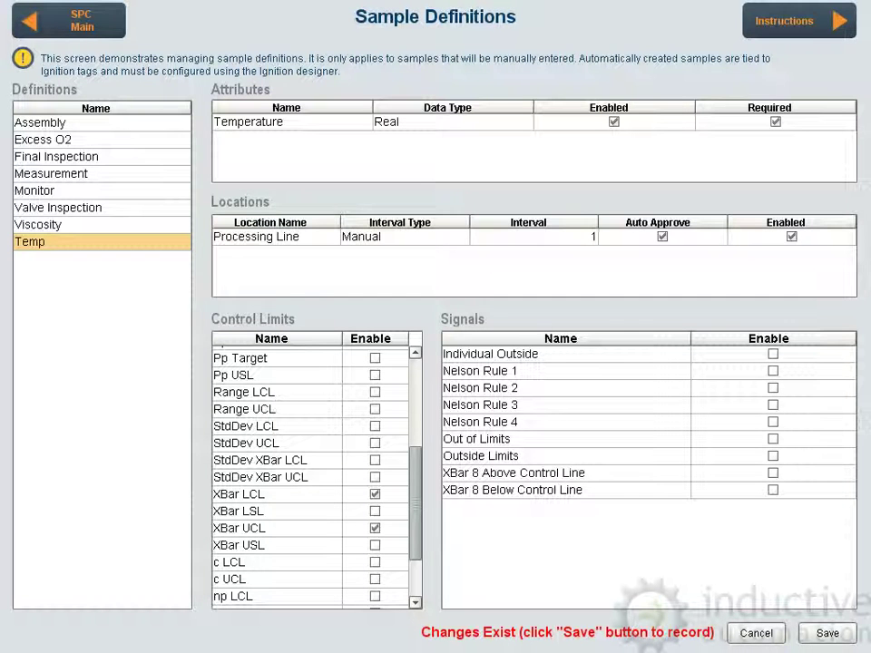
click(773, 405)
click(827, 633)
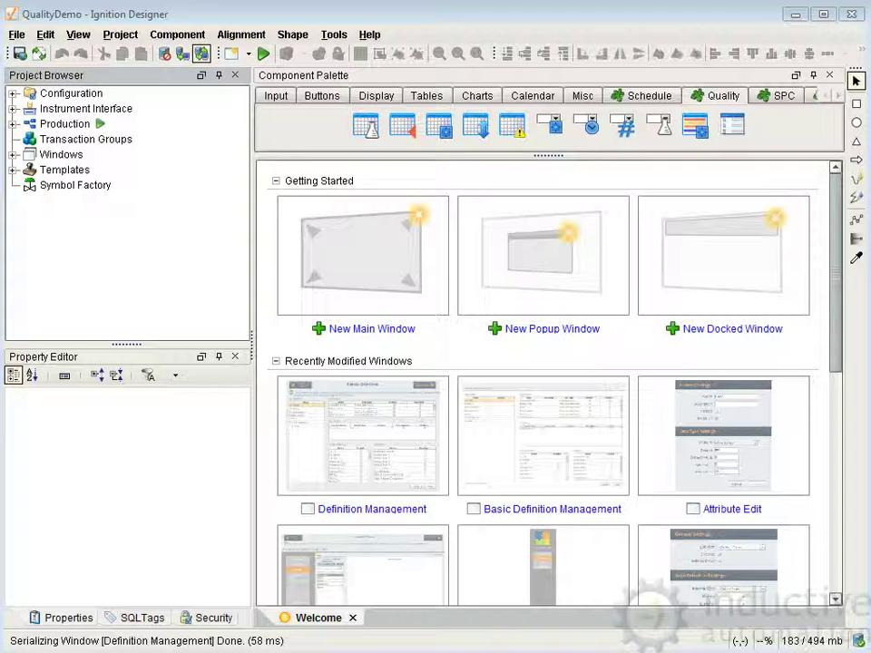
In Ignition Designer, look through the project's Quality windows folder and locate the Basic Definition Management window
click(12, 154)
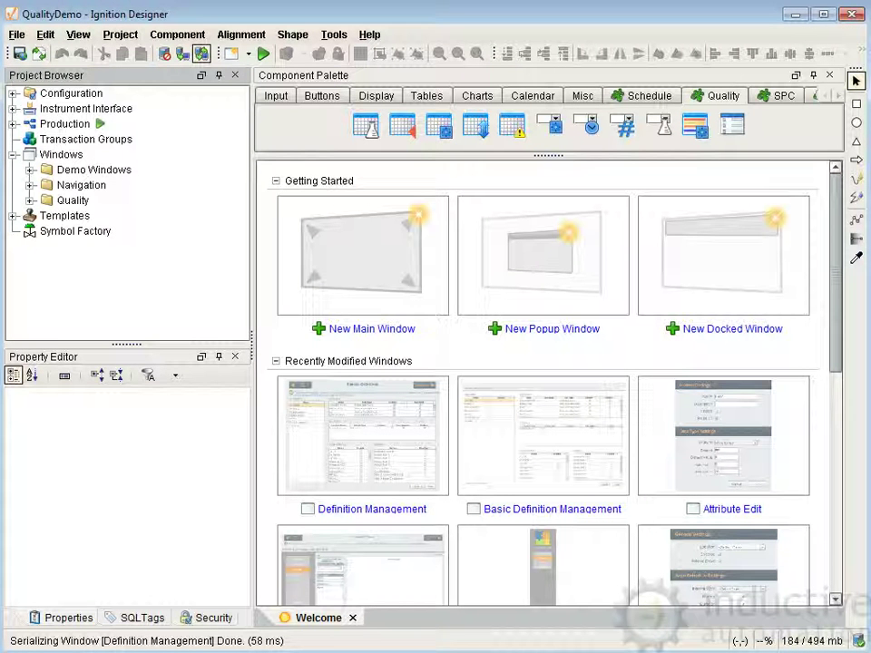
click(30, 199)
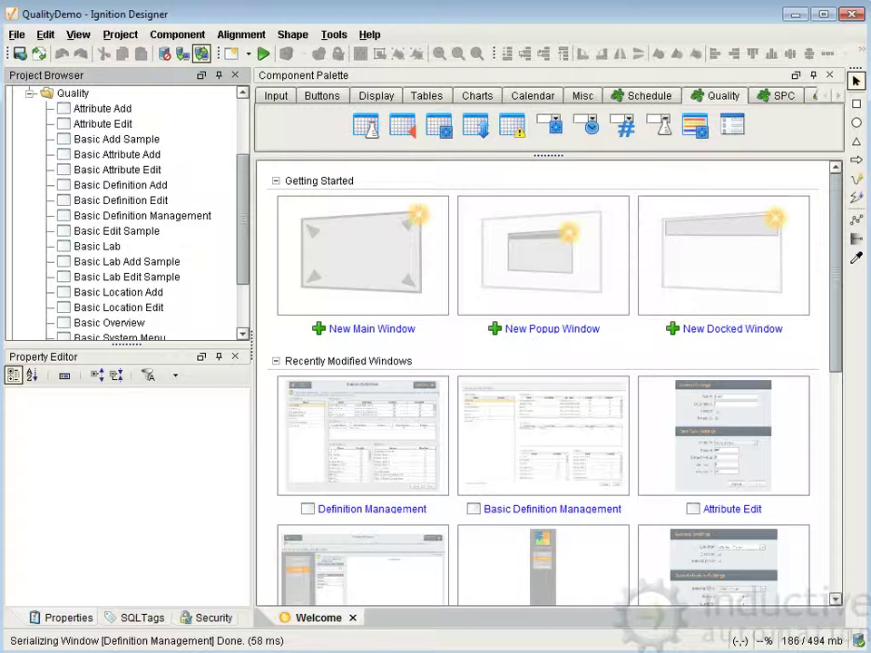
click(141, 216)
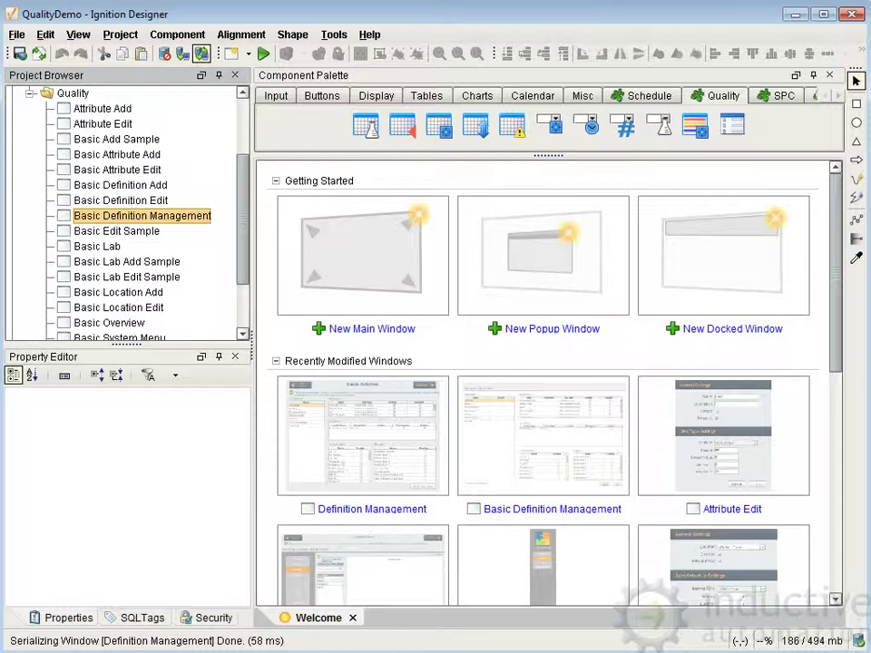
mouse_move(142, 216)
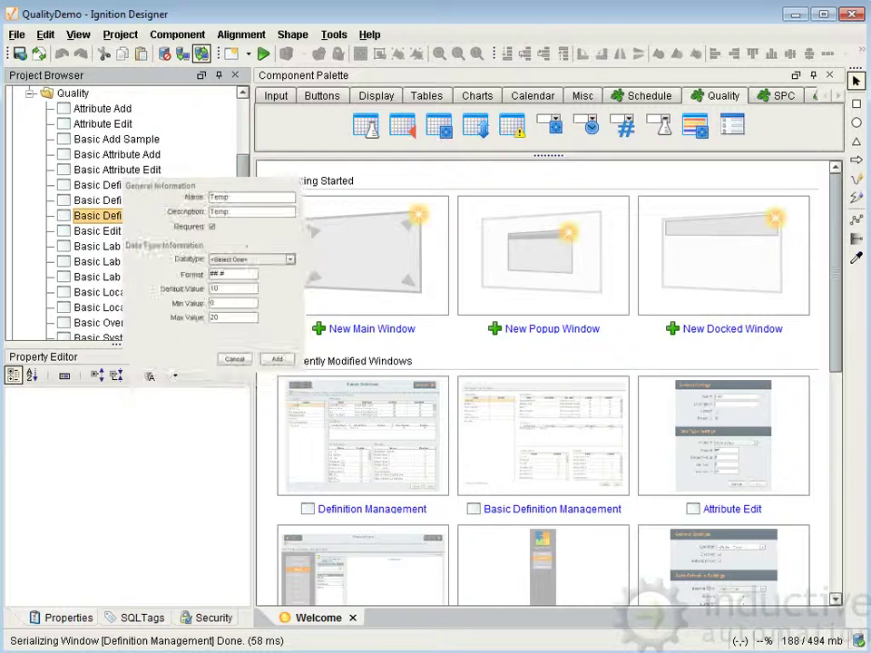
click(30, 94)
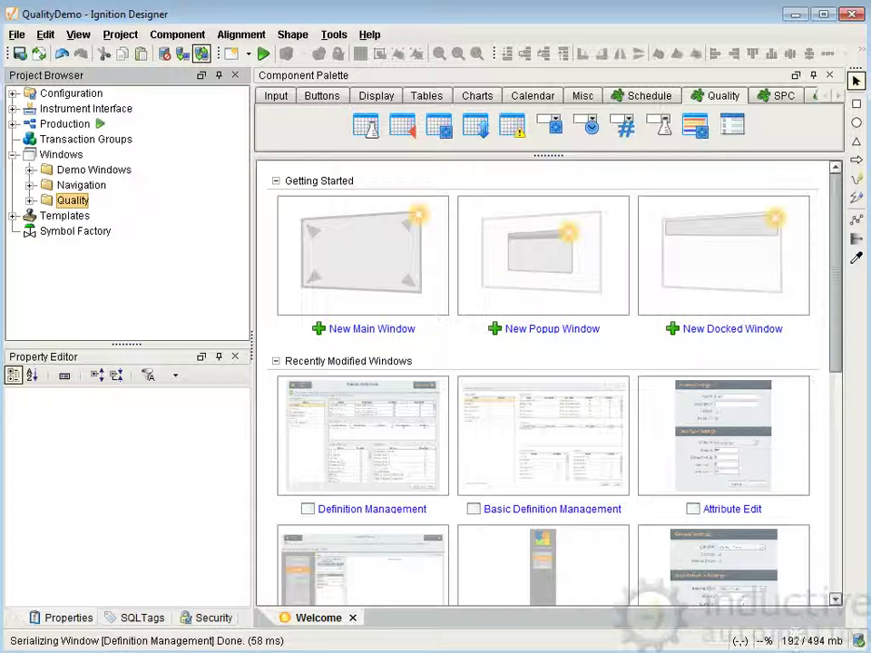
Look through the Sample Definition popups in the Demo Windows folder and open the Definition Management window for editing
click(30, 170)
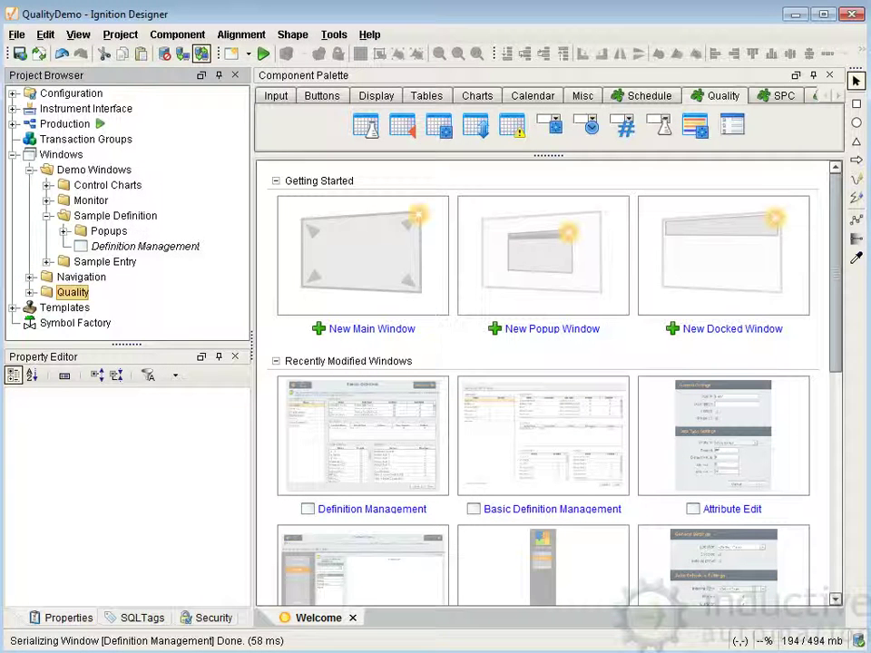
click(64, 231)
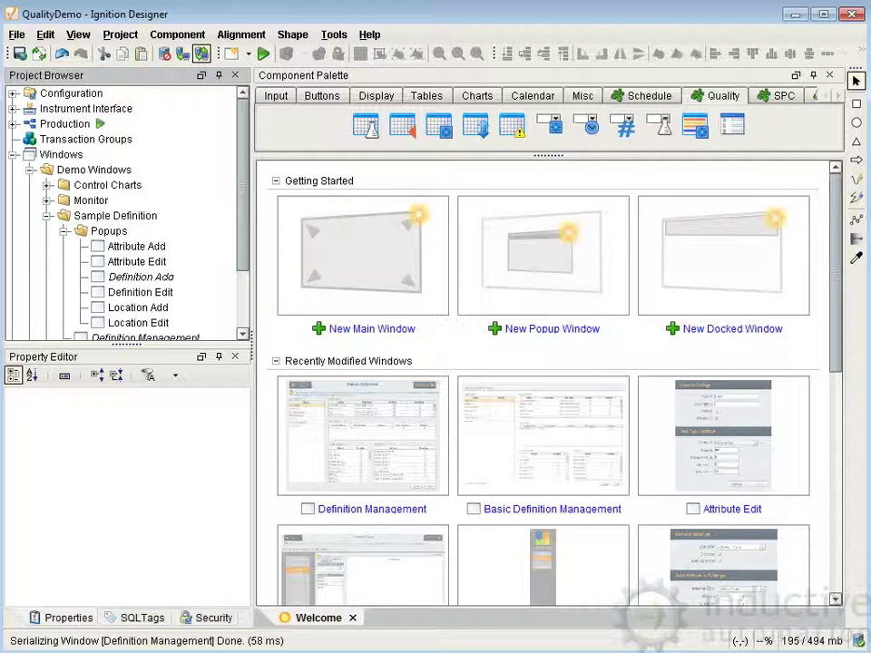
drag(242, 184, 242, 225)
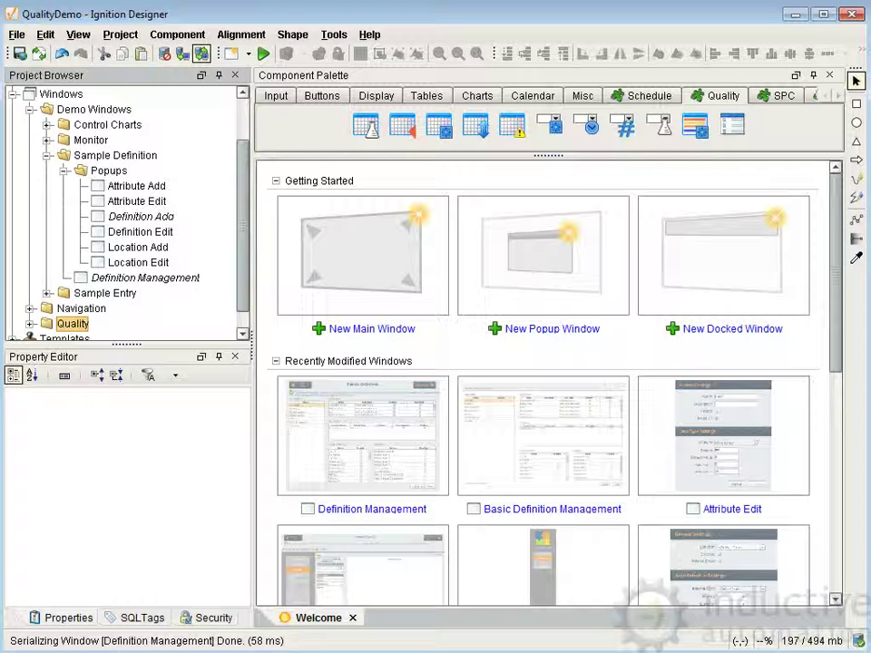
double_click(145, 278)
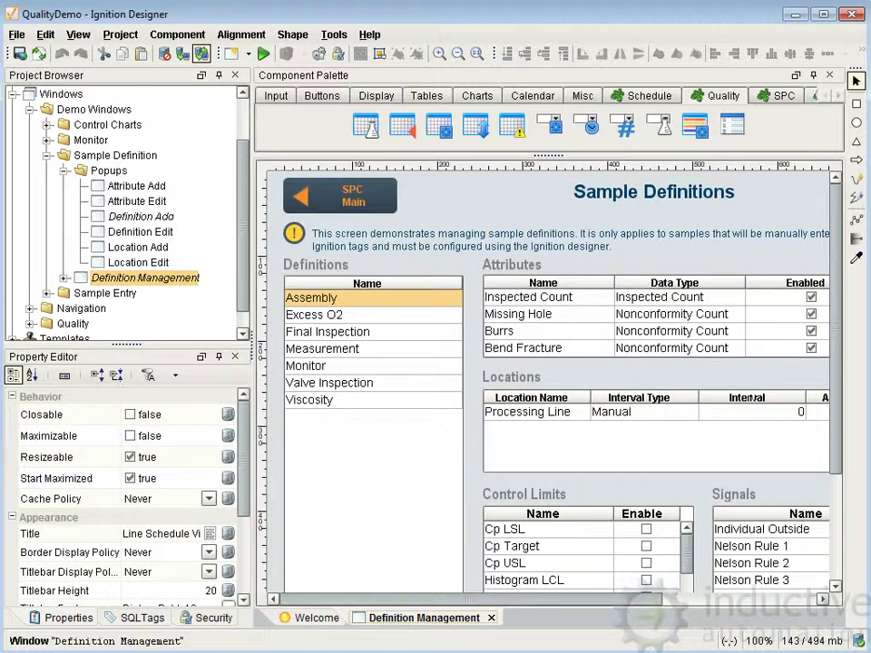
Look over the whole Definition Management window, including its attributes, locations, control limits and signals tables
drag(472, 599, 623, 599)
scroll(822, 451, left, 5)
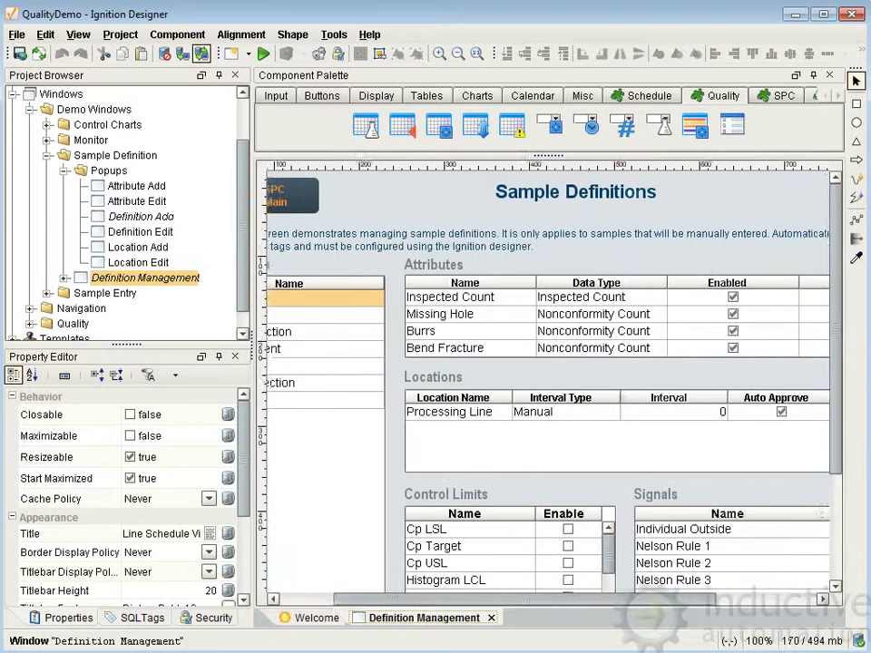
scroll(822, 451, down, 5)
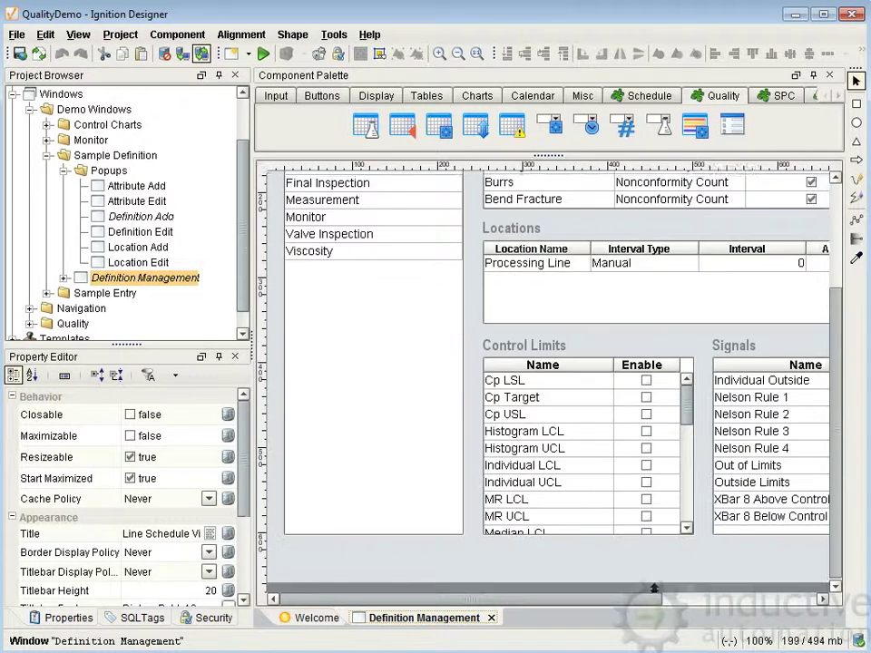
scroll(822, 451, up, 4)
scroll(553, 381, up, 2)
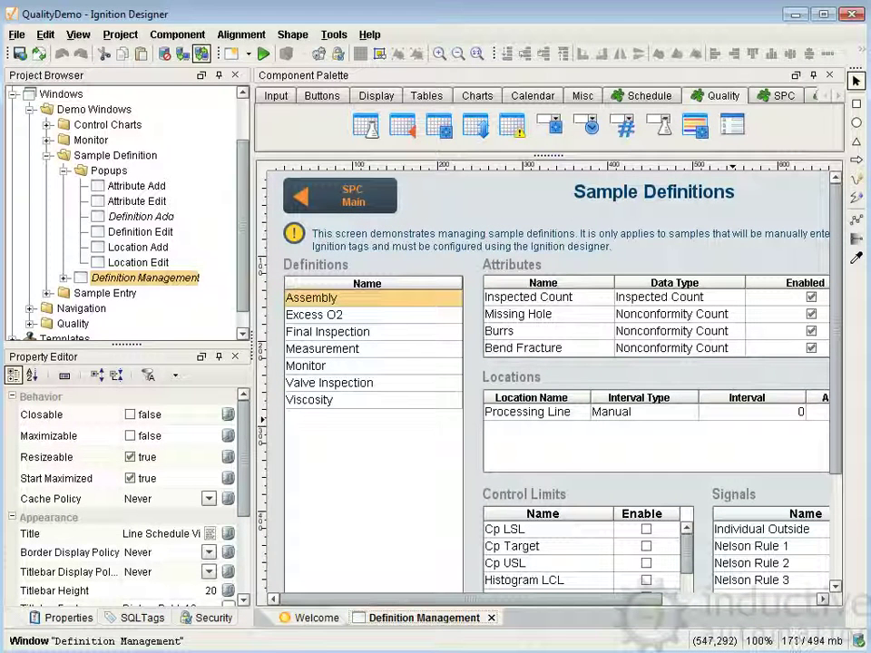
Review the column configuration of the Definition List table in the Table Customizer, including the hidden columns, and cancel without changes
click(385, 405)
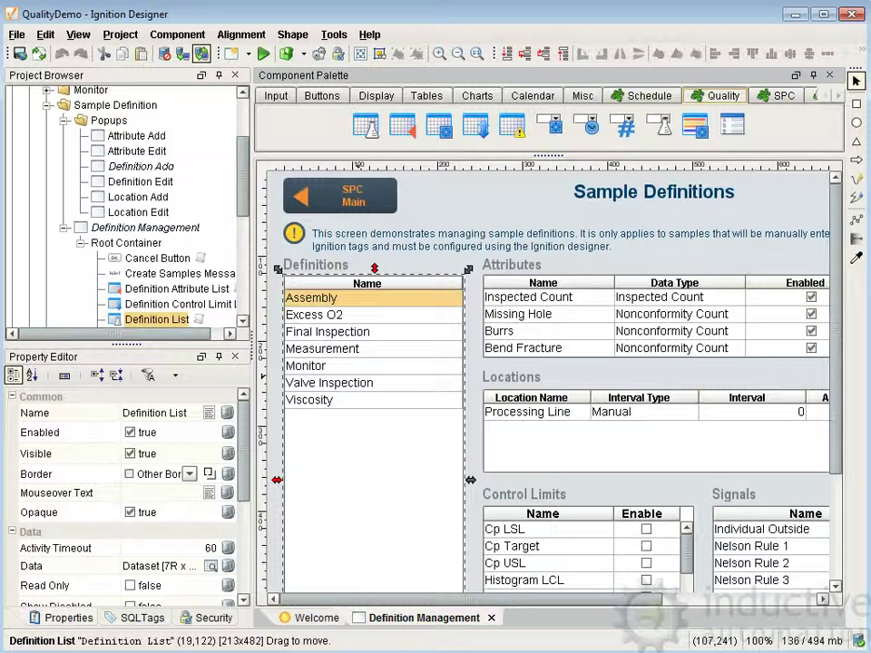
right_click(363, 385)
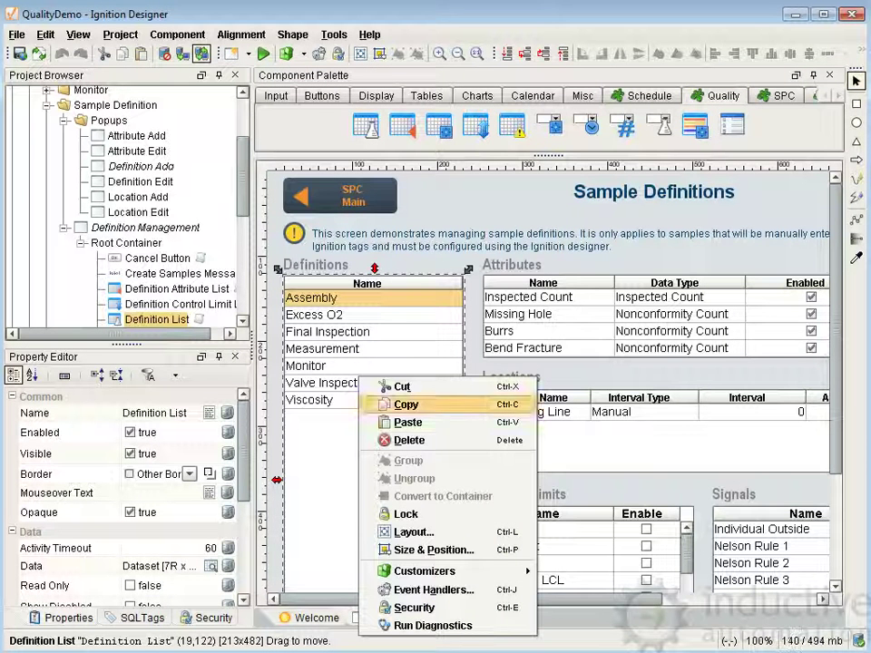
mouse_move(424, 571)
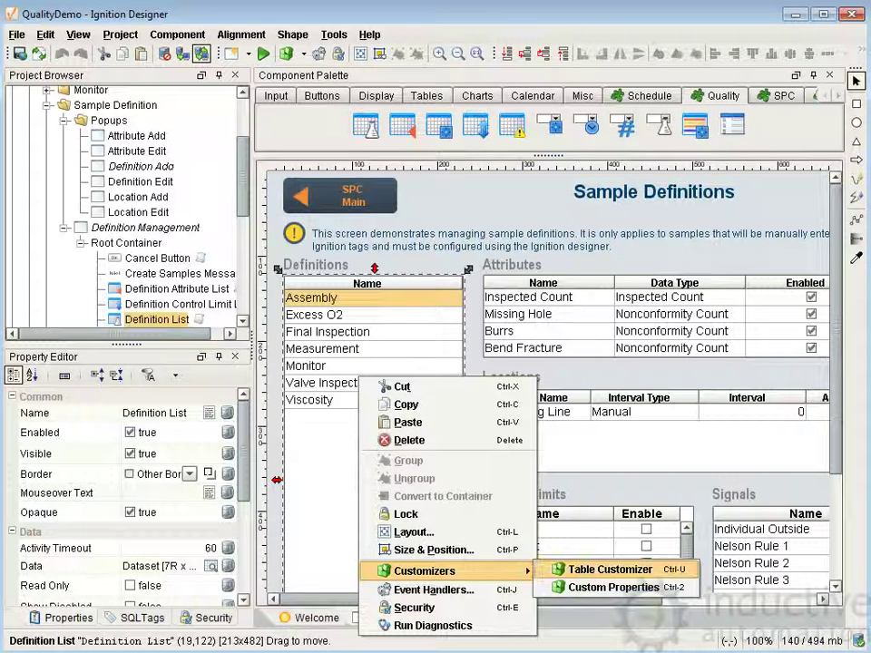
click(610, 570)
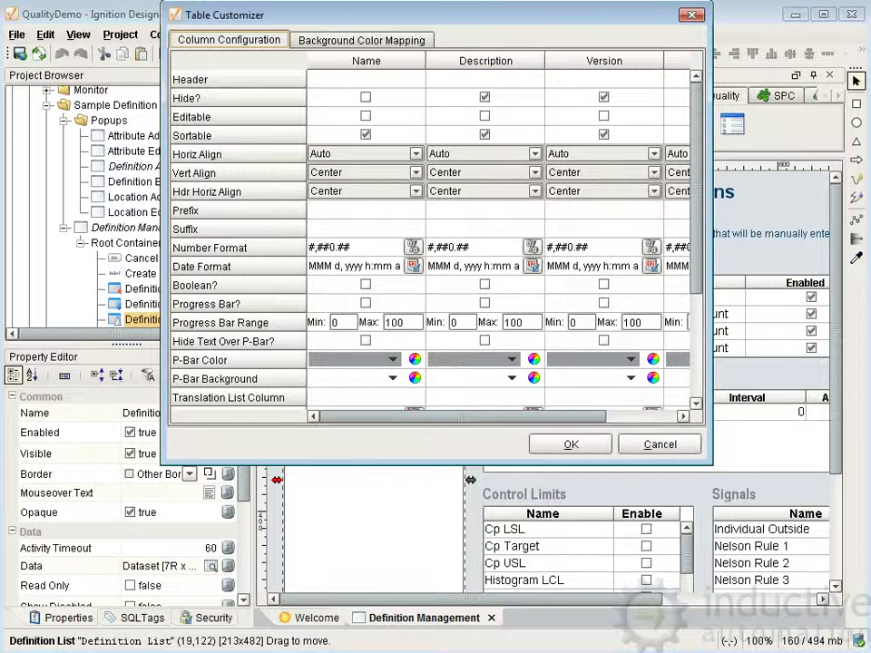
drag(462, 417, 535, 417)
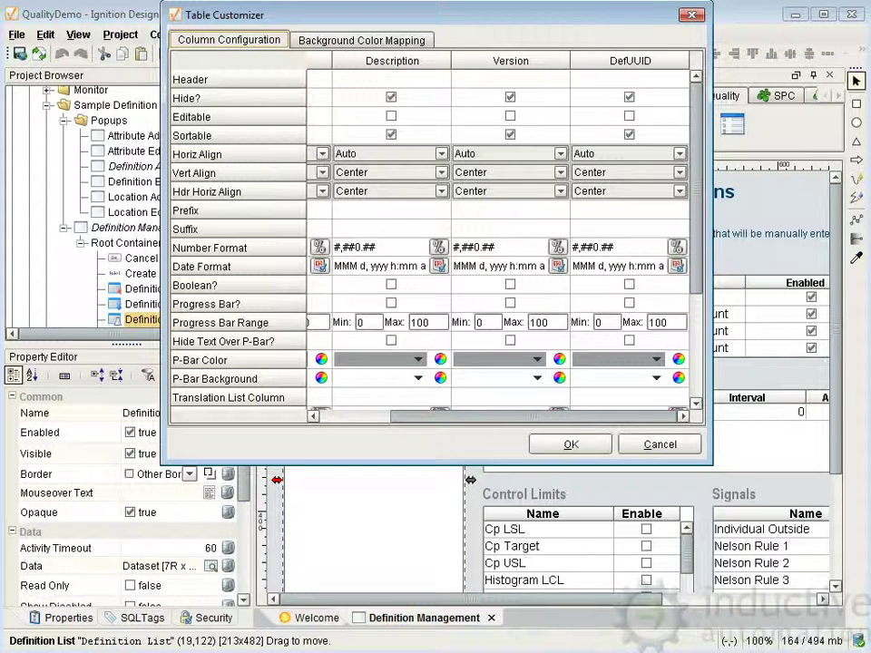
scroll(431, 236, left, 3)
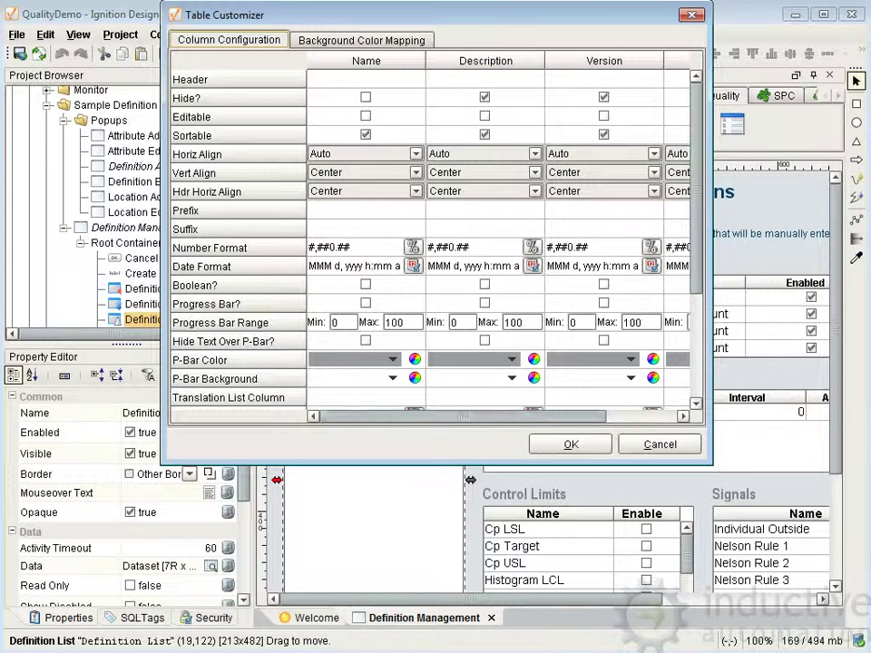
scroll(431, 236, right, 3)
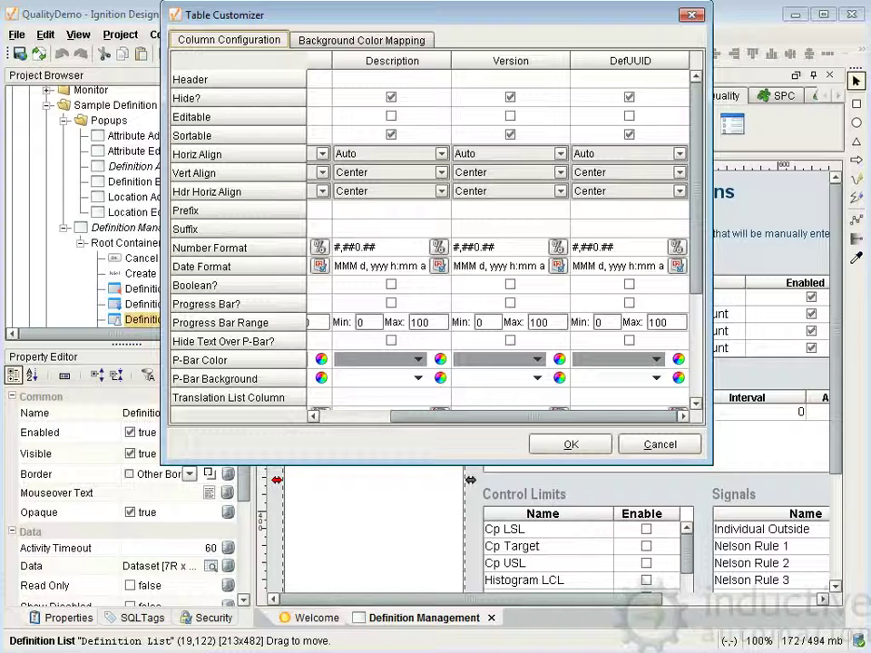
scroll(431, 236, left, 3)
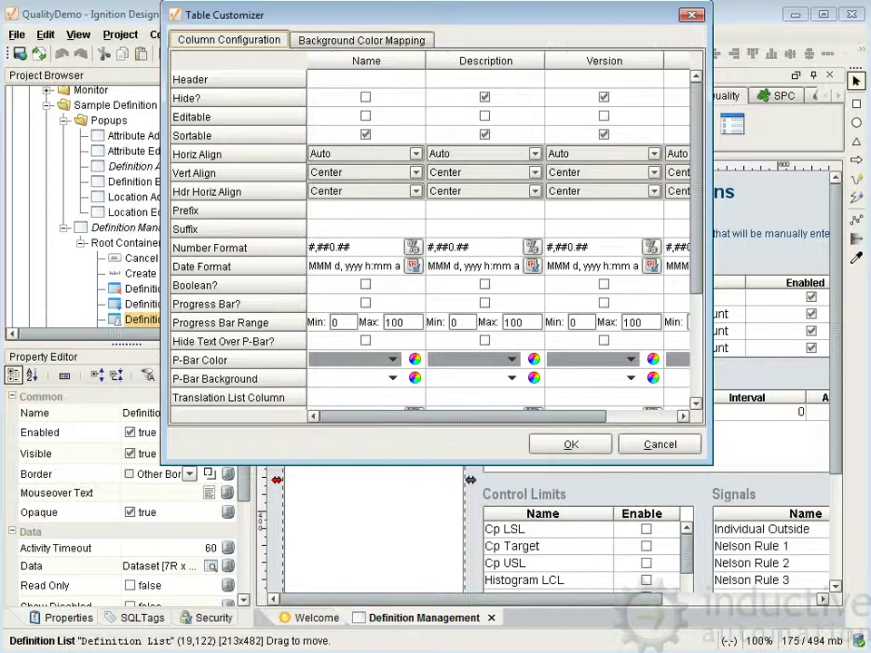
click(659, 444)
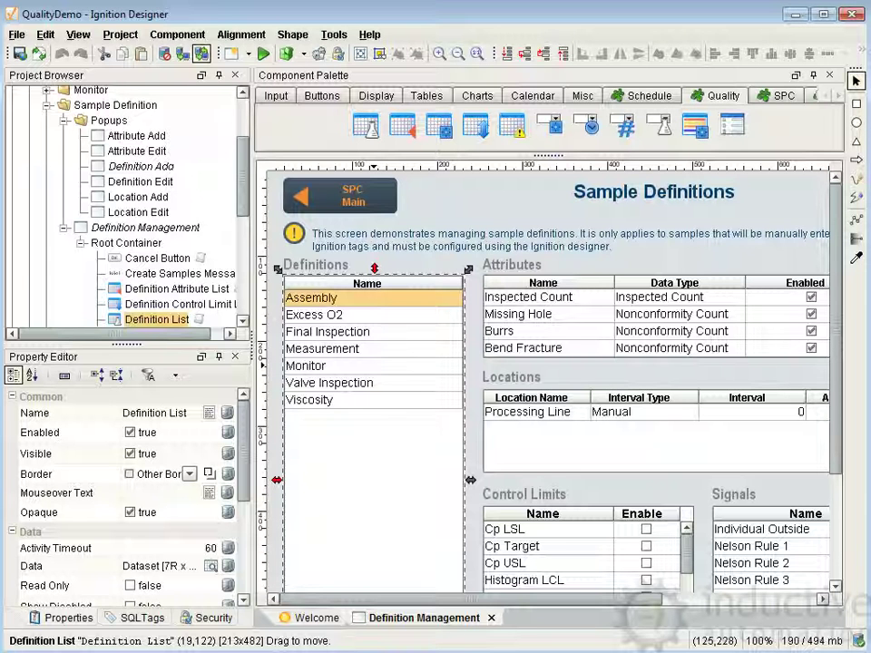
In the Definition List's event handlers, examine the add event's navigation settings and the window name in its script
right_click(374, 367)
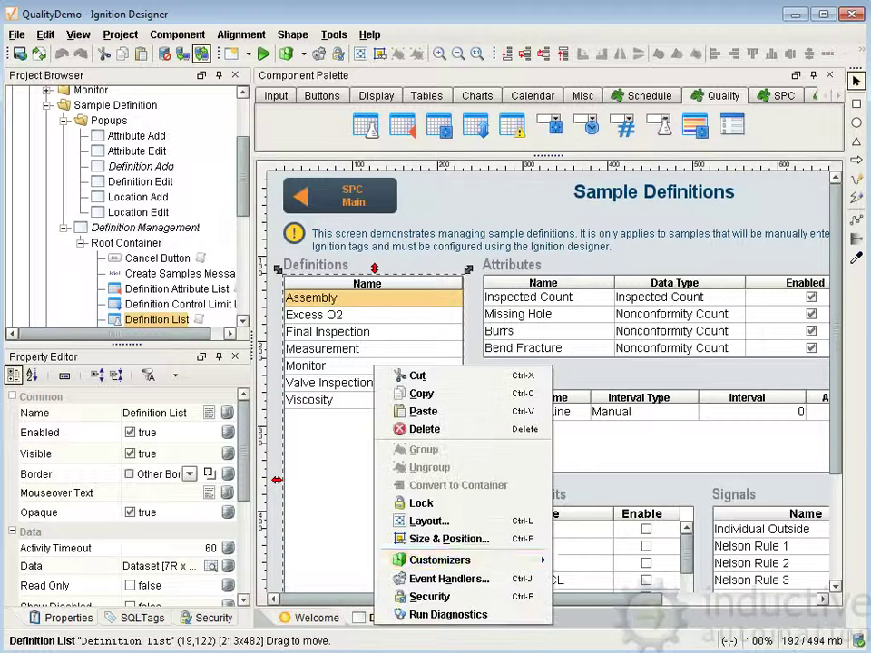
click(449, 579)
click(136, 75)
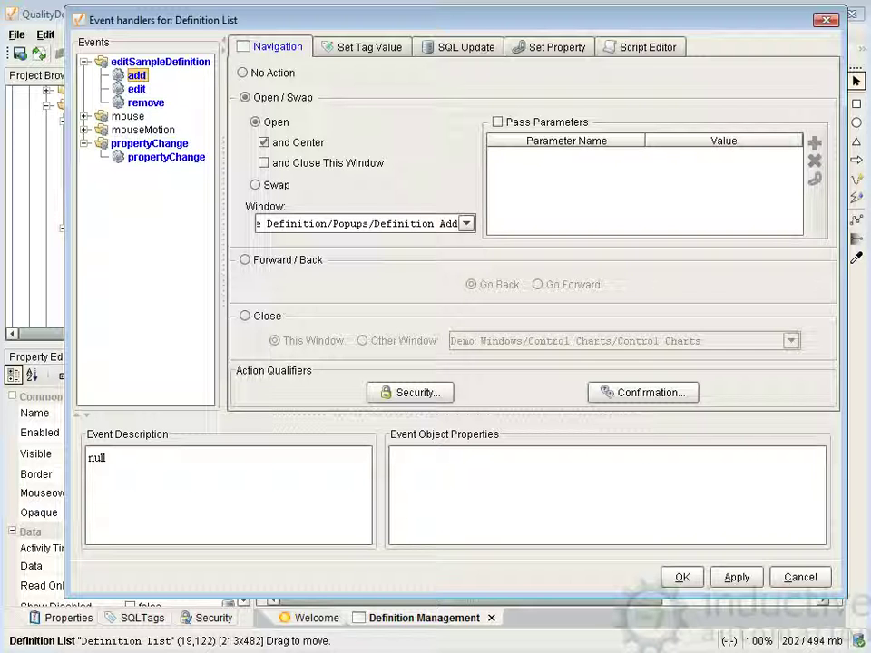
click(647, 46)
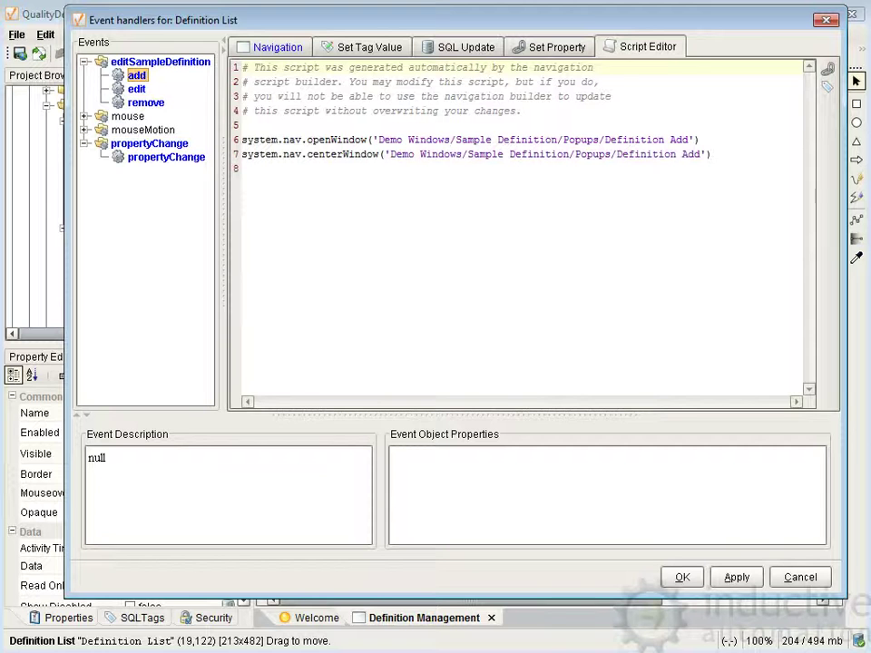
click(277, 46)
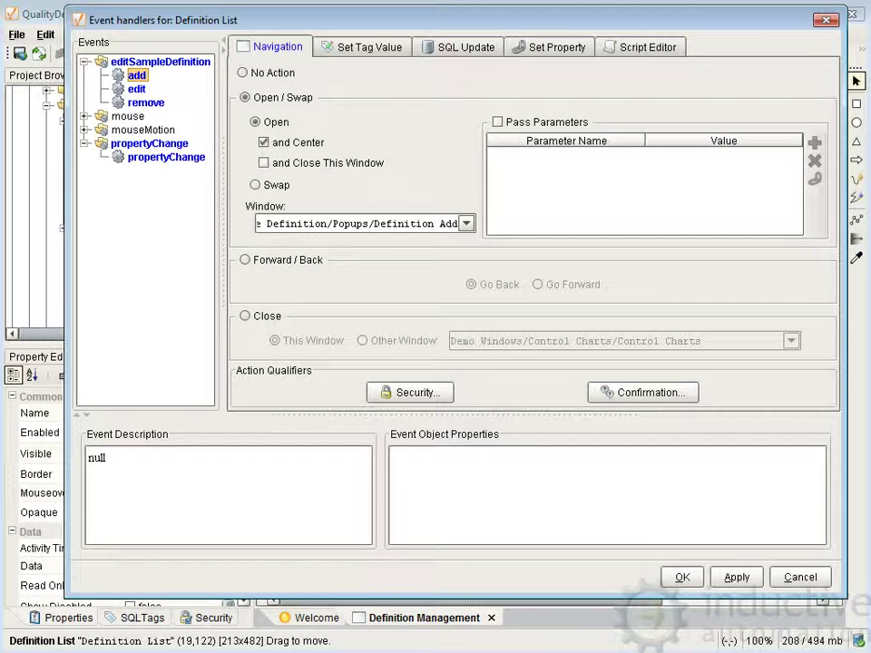
click(640, 46)
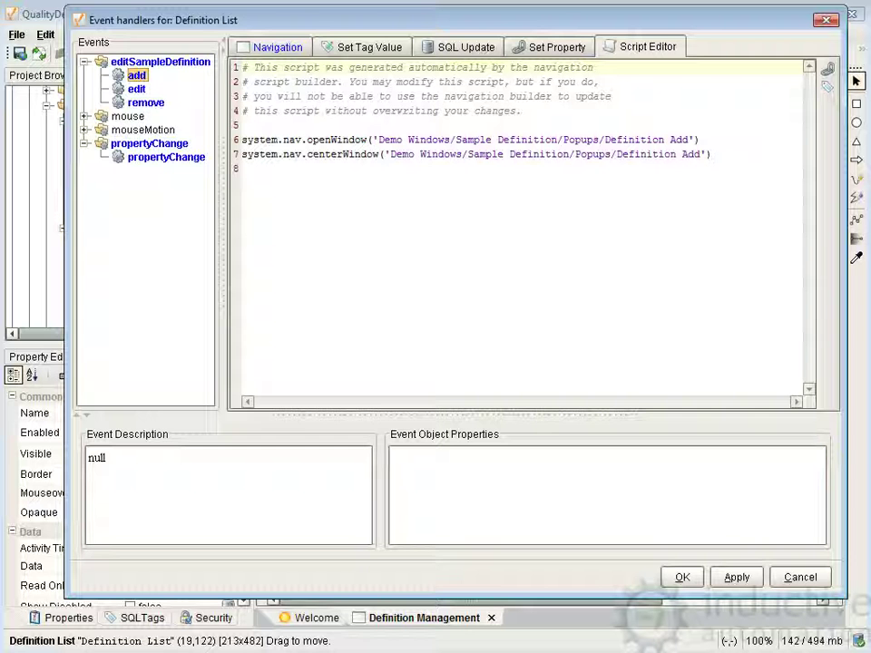
drag(604, 140, 690, 140)
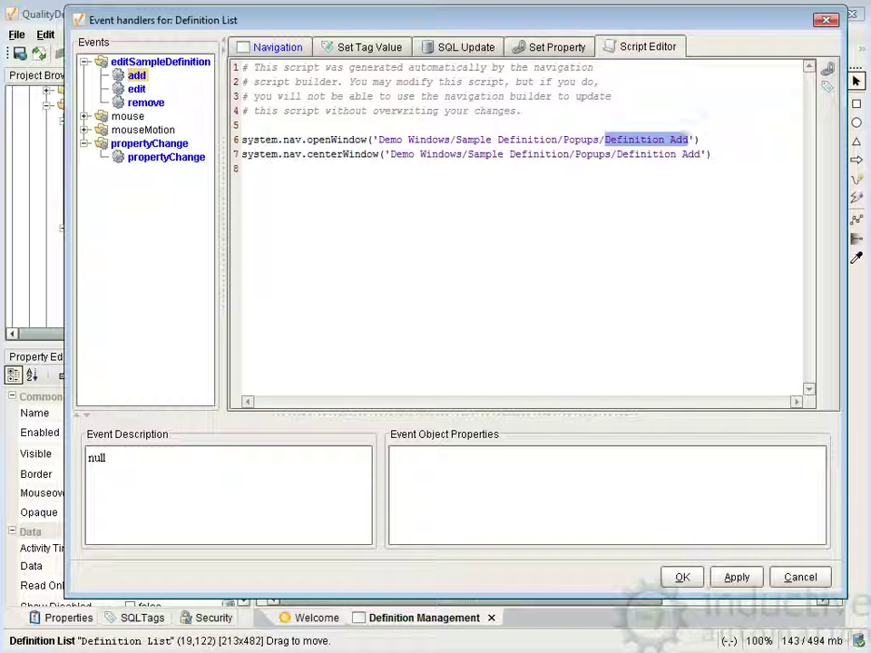
Examine the scripts behind the Definition List's edit and remove events under editSampleDefinition
click(136, 89)
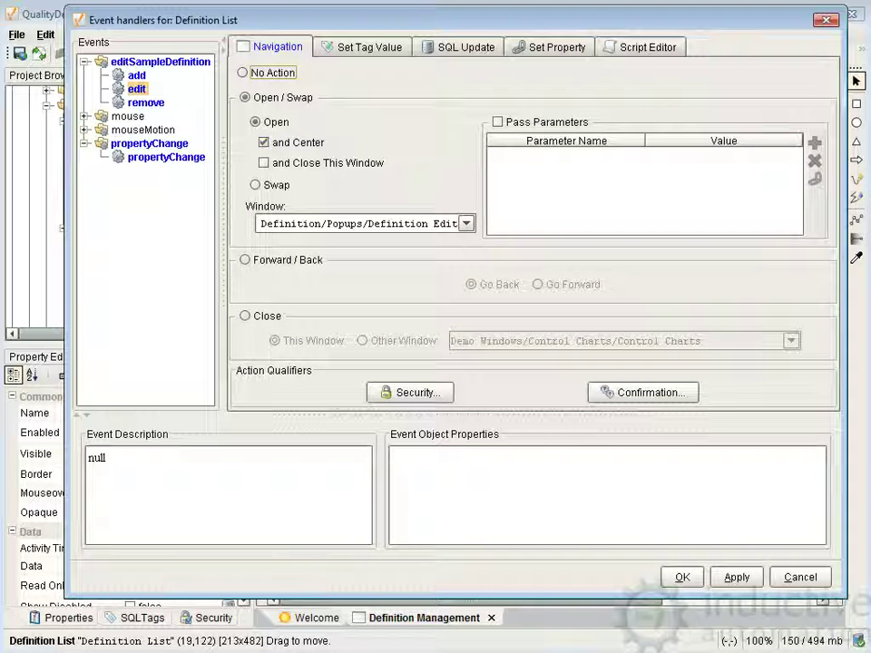
click(639, 48)
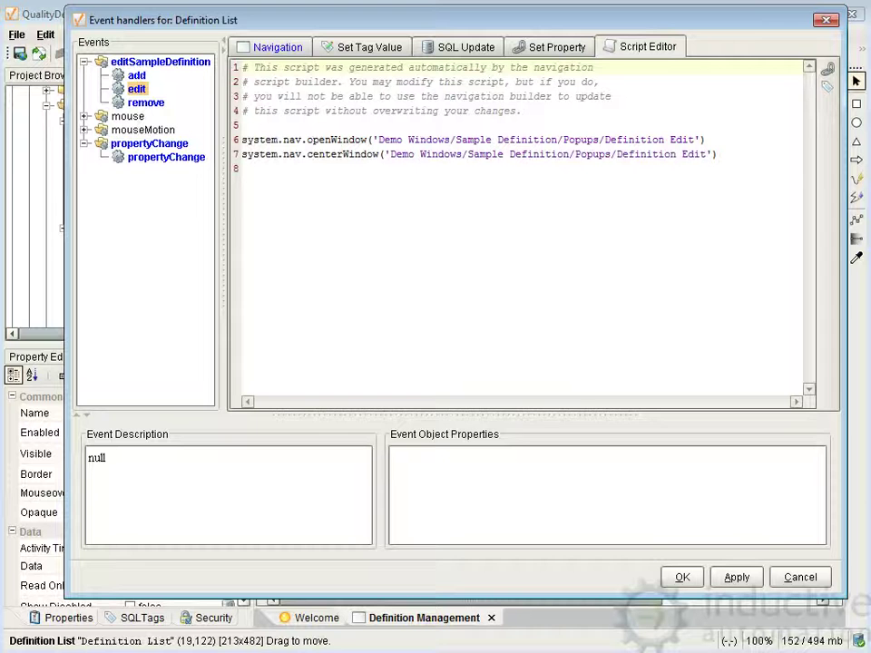
drag(605, 140, 695, 140)
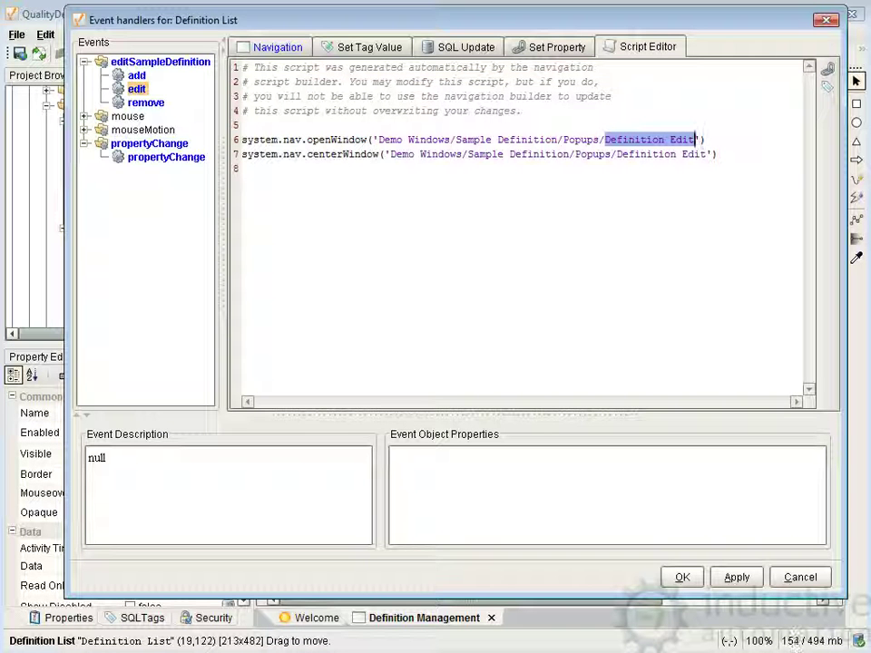
click(145, 103)
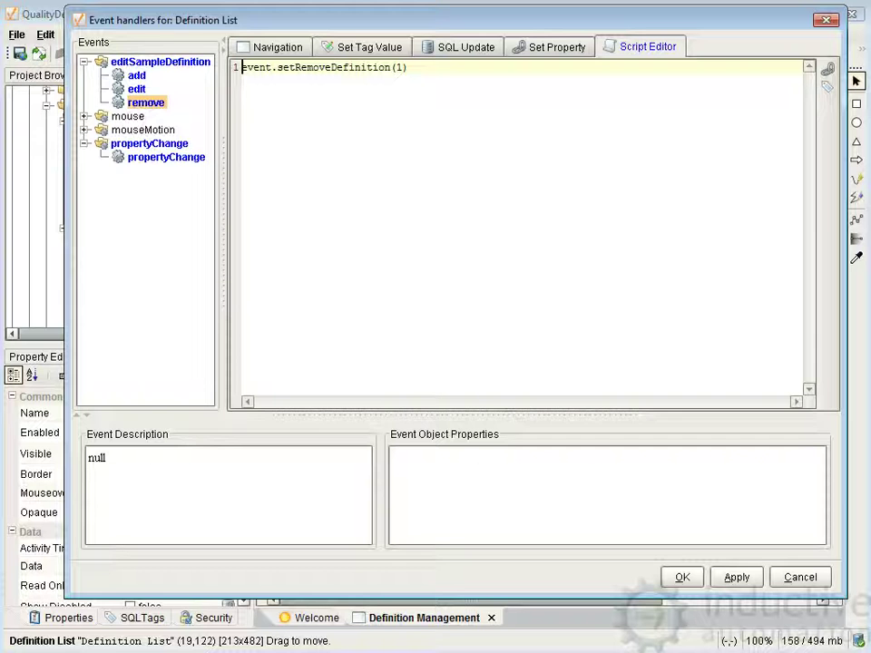
drag(241, 67, 409, 67)
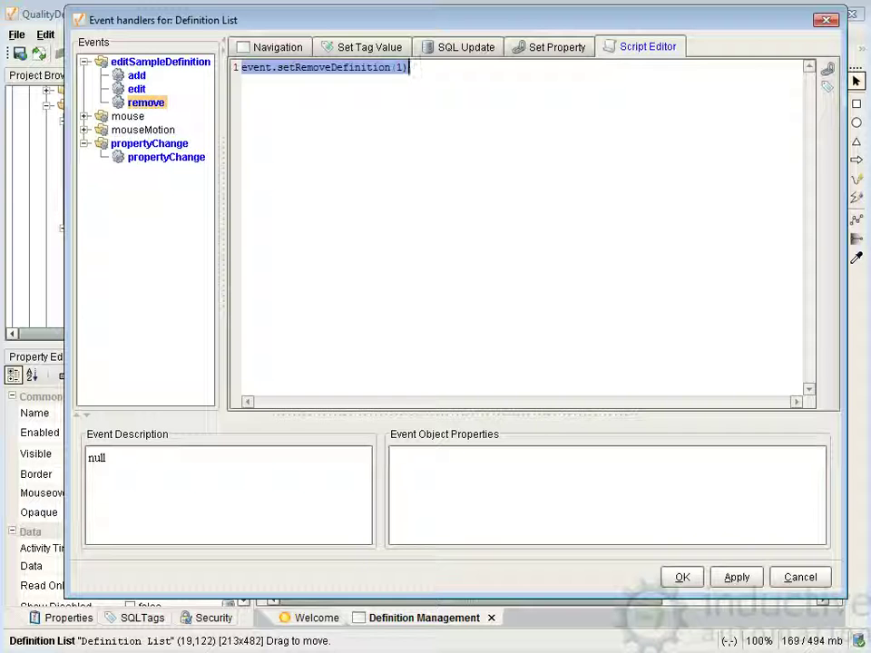
Read through the Definition List's propertyChange script that handles the modified property, and close the event handlers
click(166, 157)
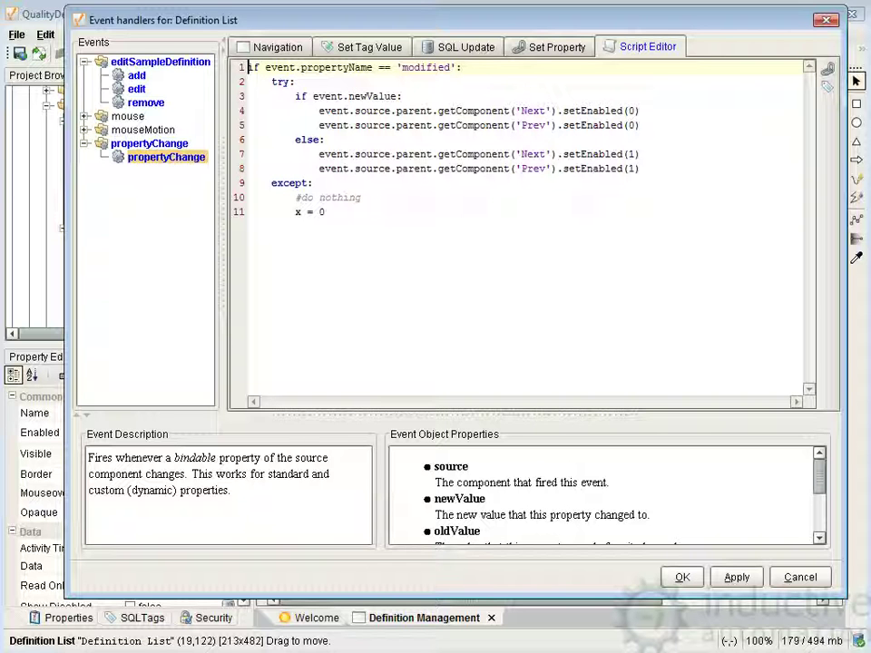
drag(248, 68, 462, 67)
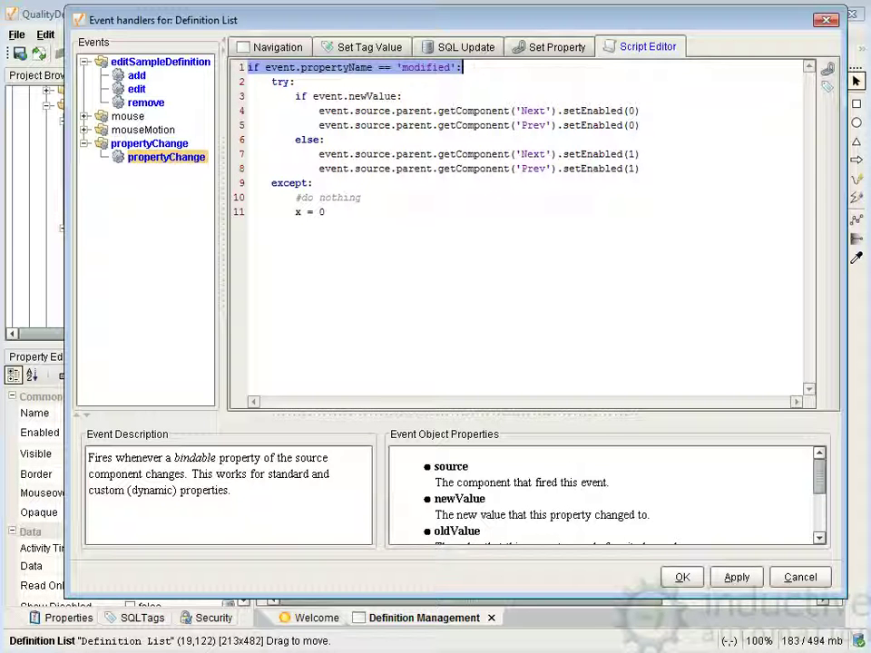
drag(295, 97, 402, 97)
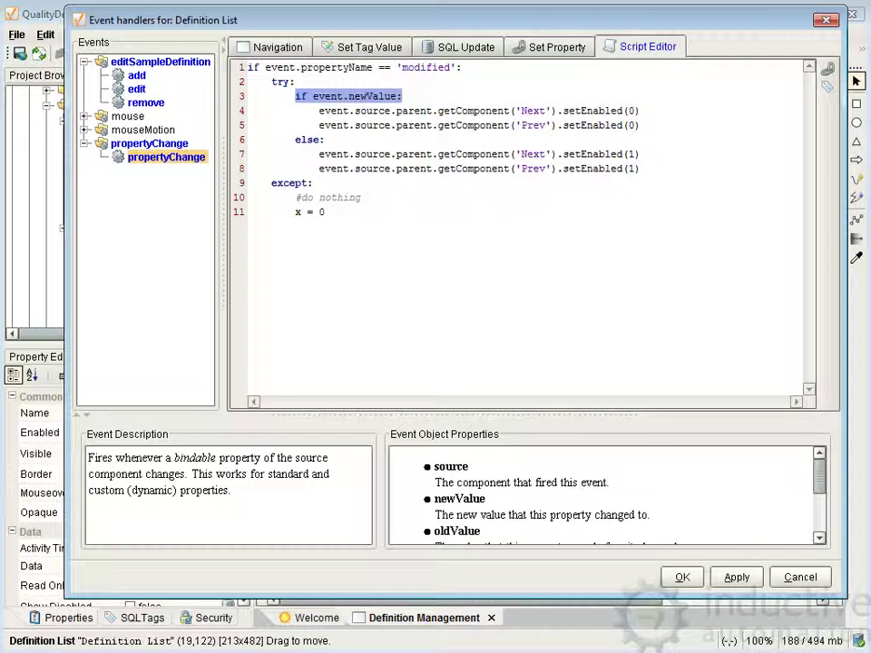
click(522, 111)
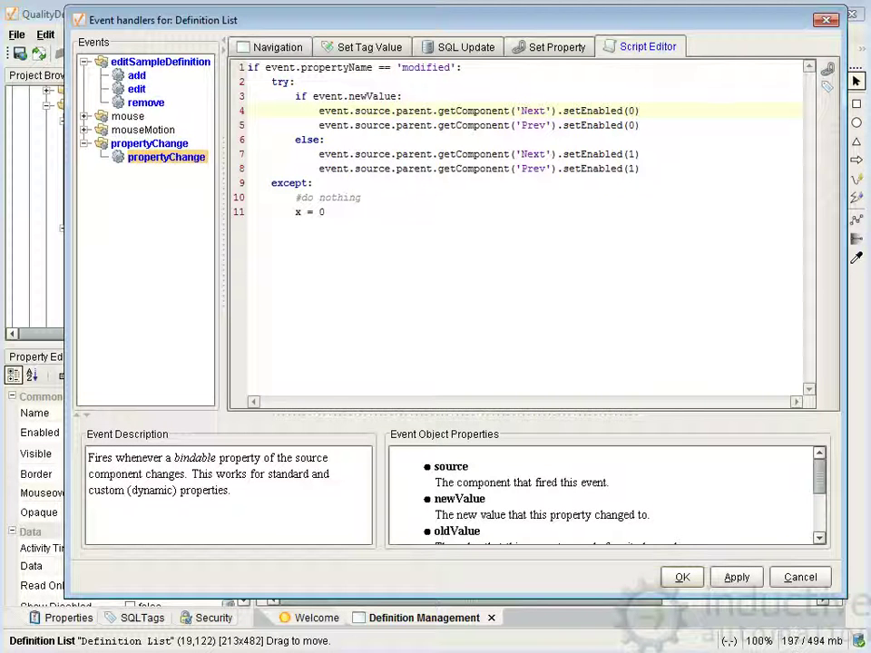
click(684, 577)
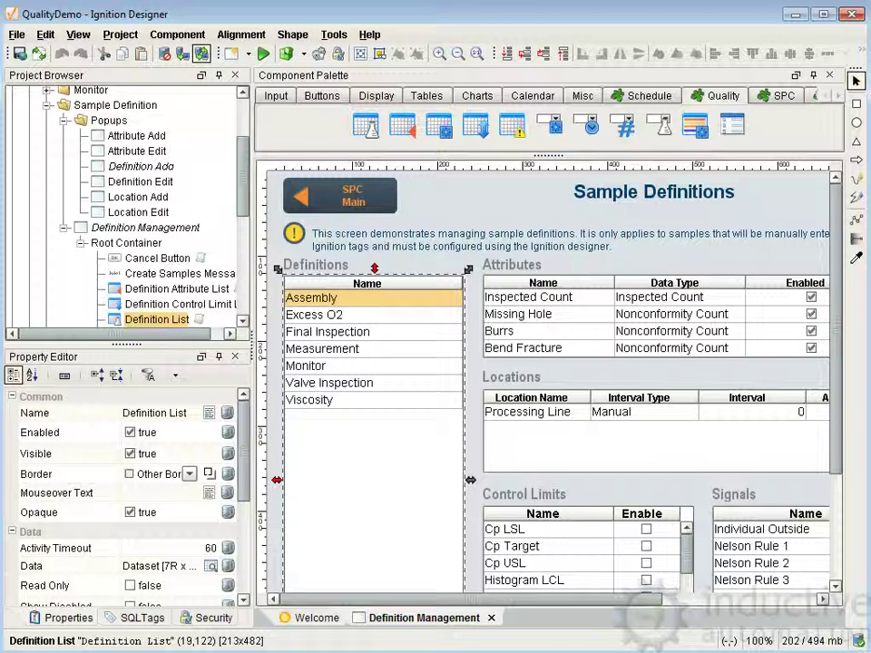
Open the Definition Add popup window and examine the full internalFrameActivated script in its event handlers, closing them when done
double_click(140, 166)
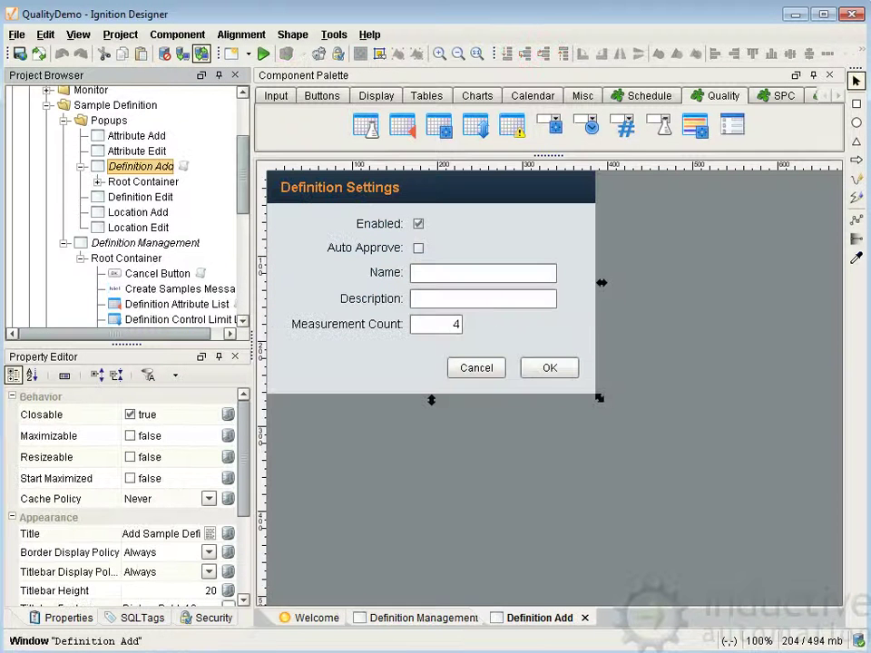
right_click(141, 167)
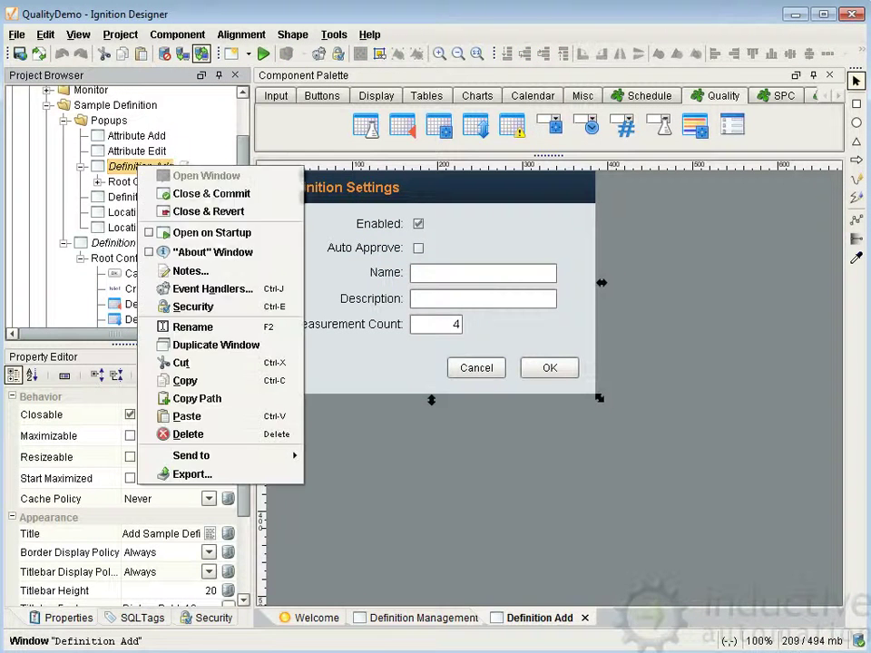
click(212, 288)
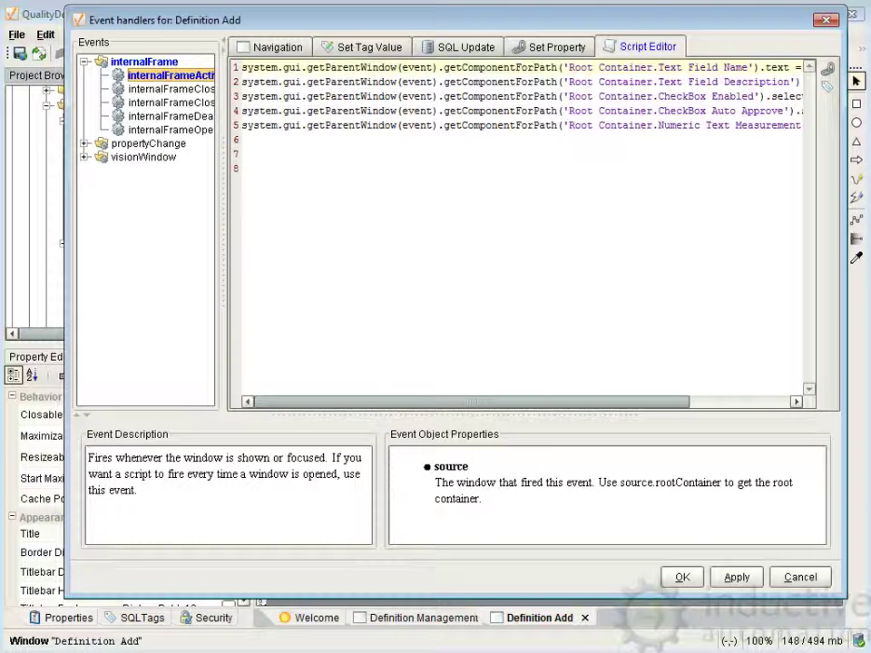
drag(221, 227, 243, 226)
mouse_move(476, 402)
mouse_down()
mouse_move(545, 402)
mouse_move(483, 401)
mouse_up()
scroll(530, 227, right, 8)
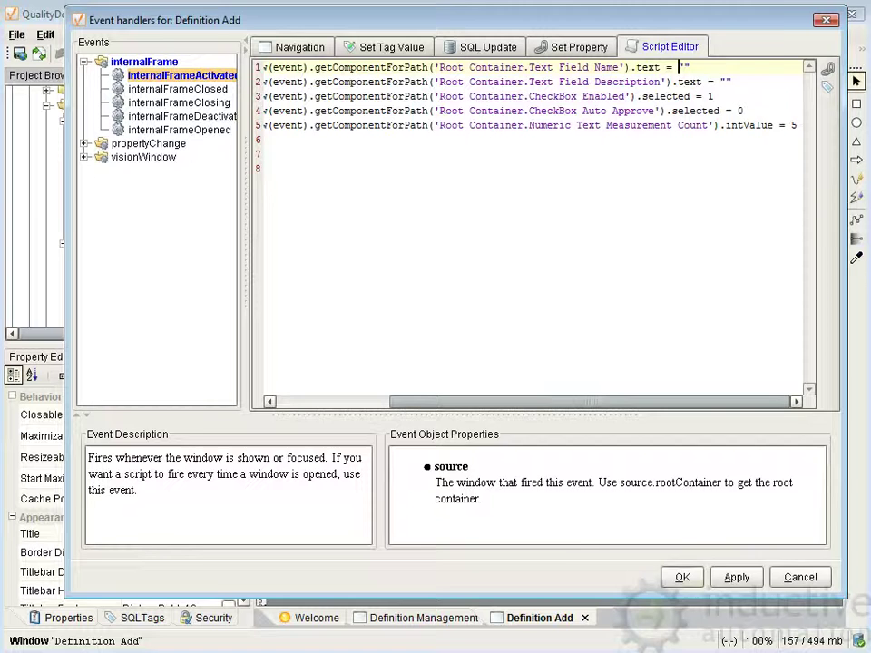
click(682, 577)
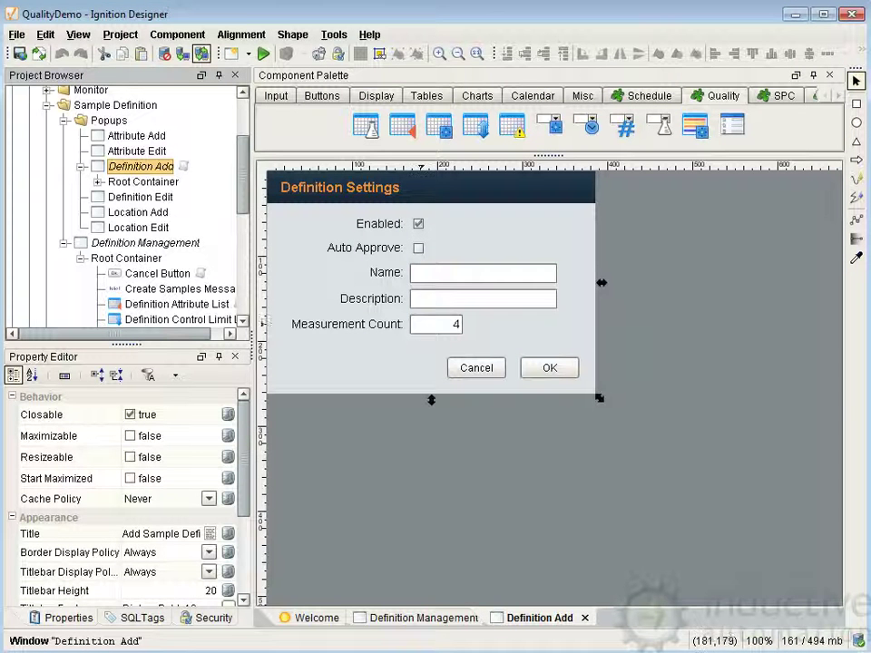